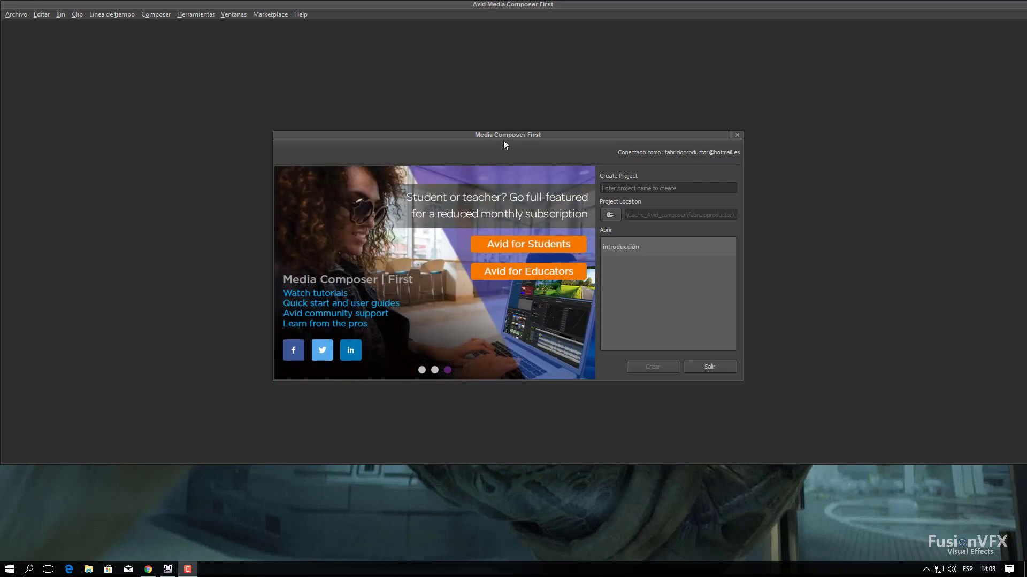
Step: Create a new project named introduccion_01 in the default project location
left_click_drag(492, 134, 481, 66)
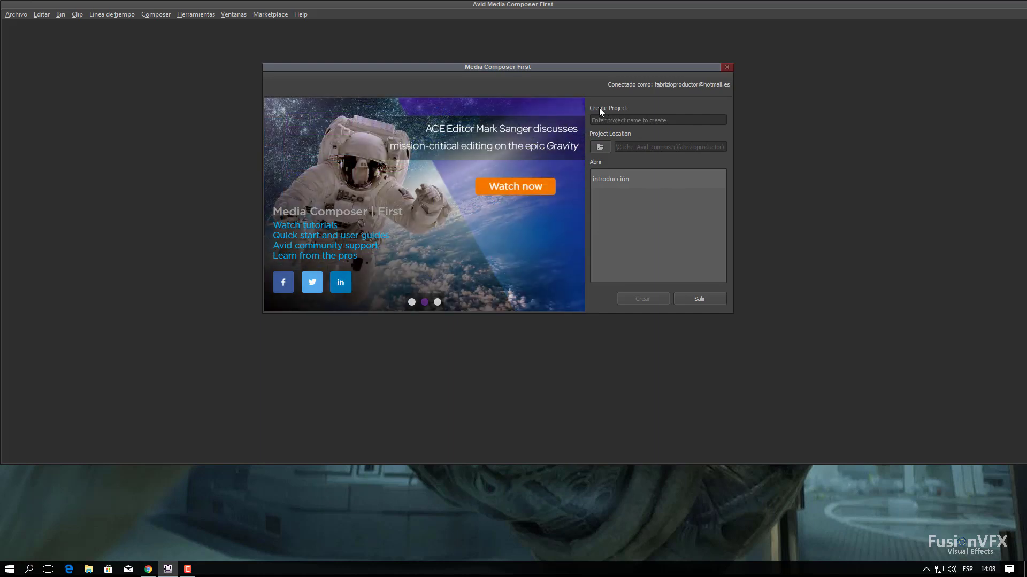
left_click(634, 122)
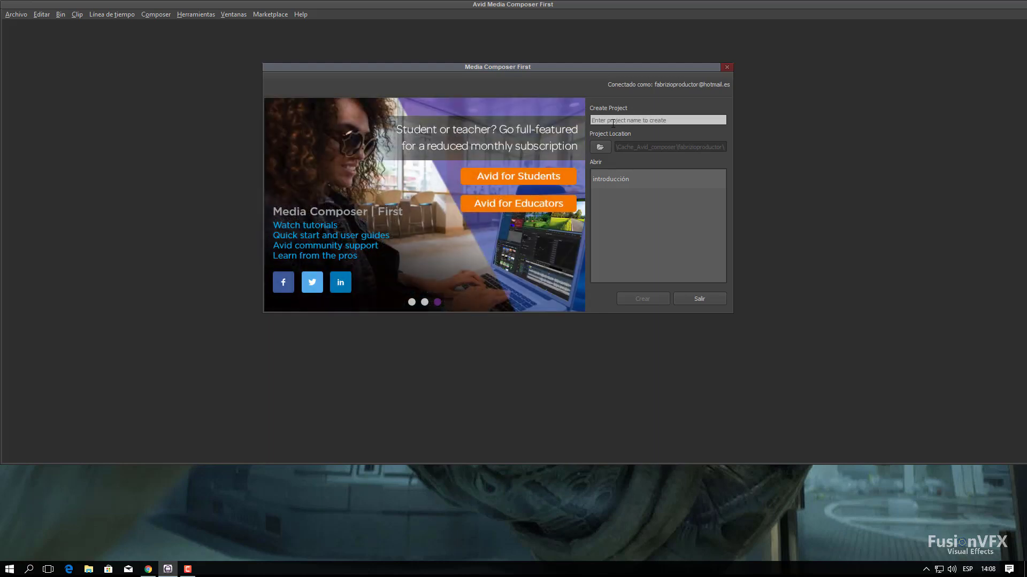
type("introduccion")
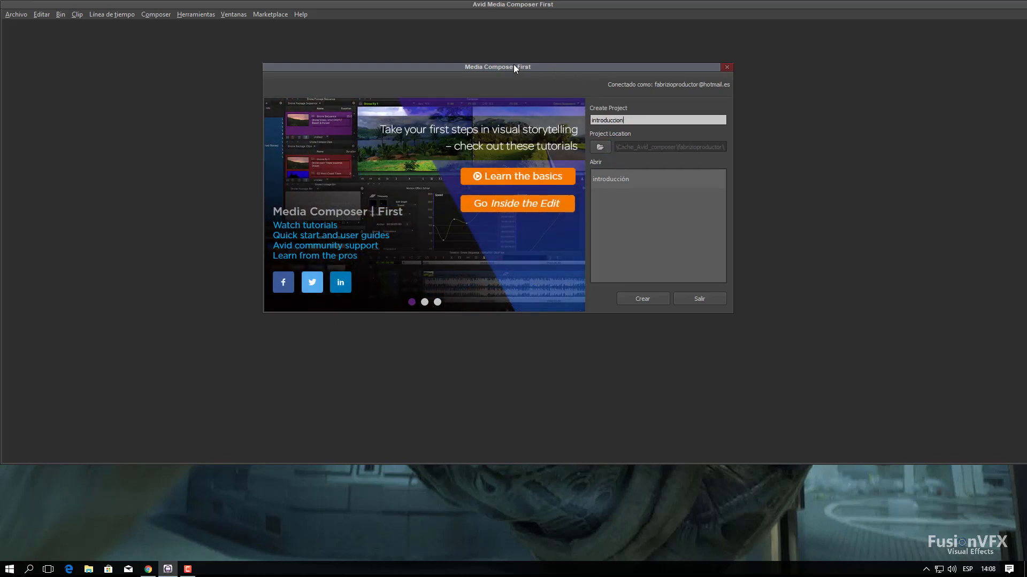
left_click_drag(514, 67, 447, 58)
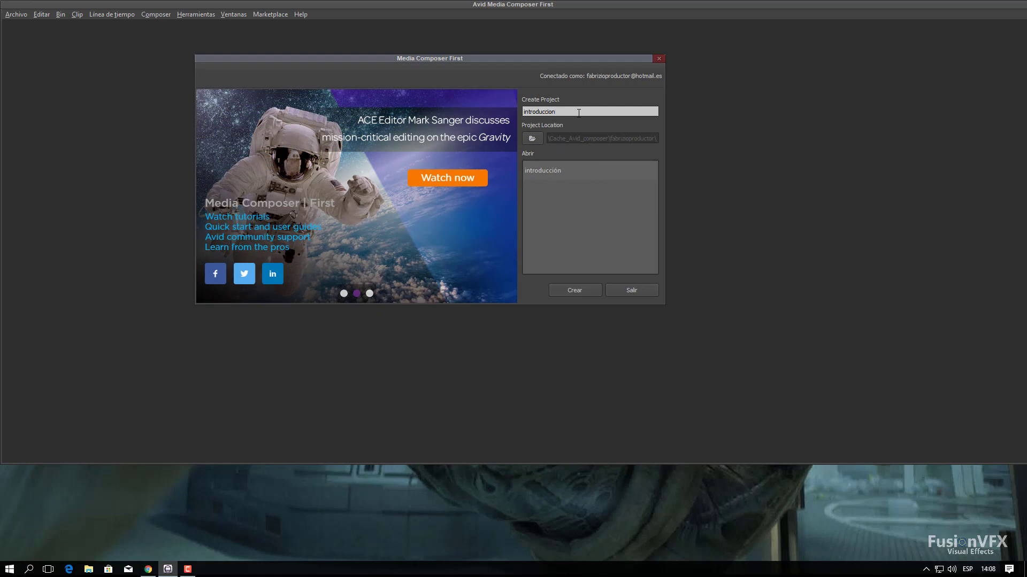
type("1")
left_click(580, 289)
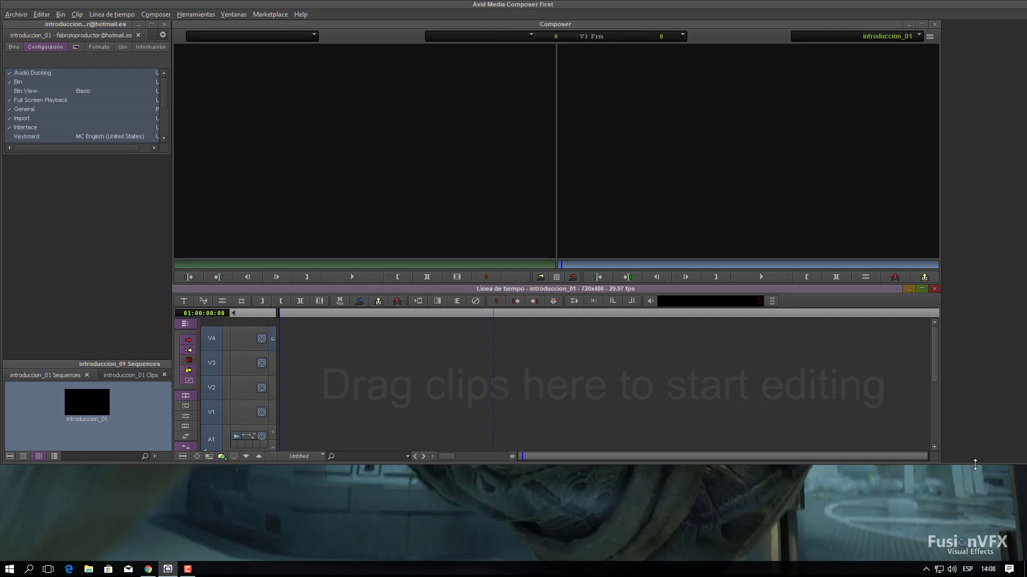
Step: Extend the main application window down to the full screen height and enlarge the introduccion_01 Sequences bin window
left_click_drag(975, 465, 992, 574)
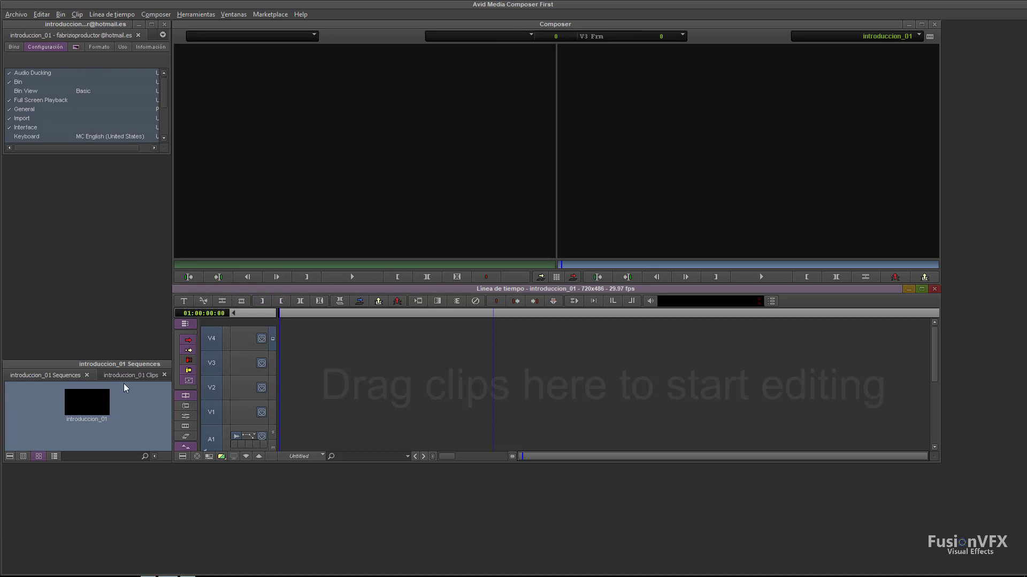
left_click_drag(146, 361, 144, 282)
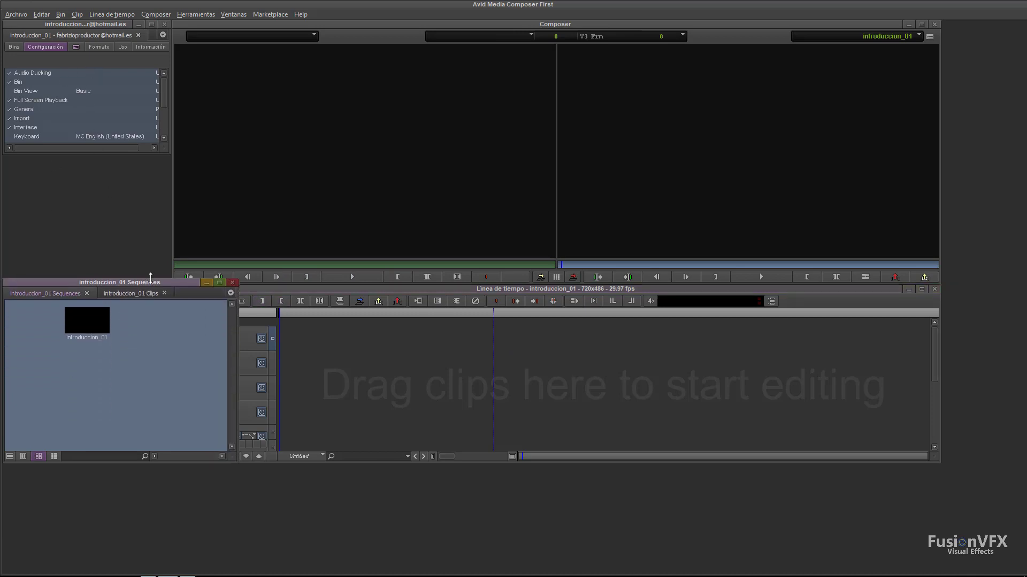
left_click(135, 57)
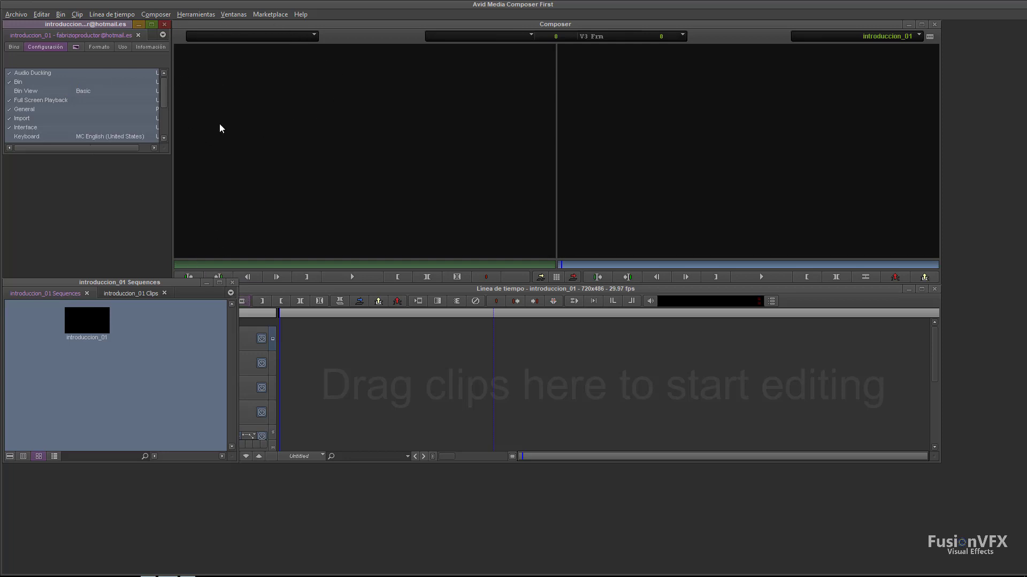
left_click(540, 28)
left_click(110, 24)
left_click(284, 27)
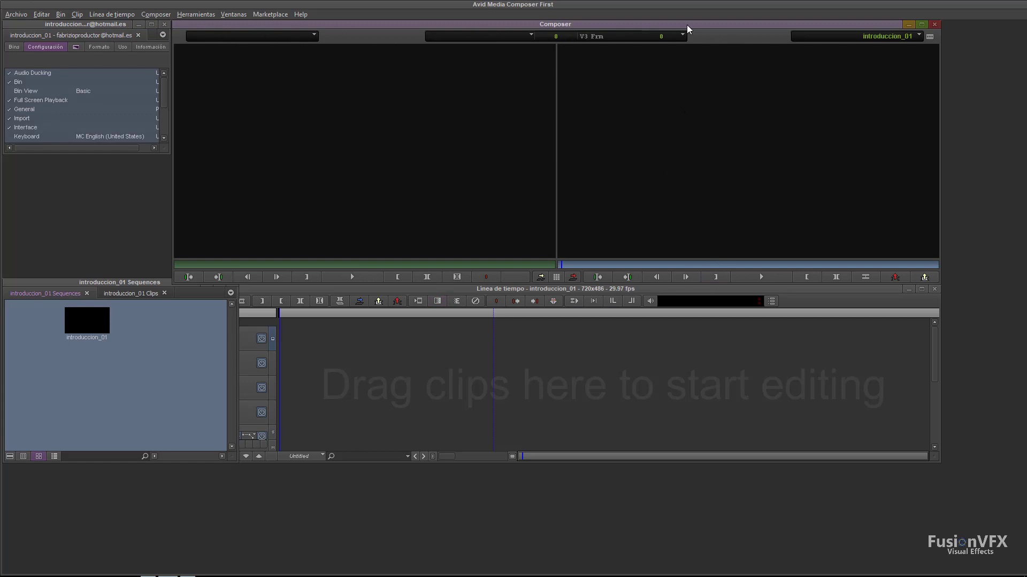
Step: Shrink the Composer window against the workspace's right edge and fit the Sequences bin between it and the project window at matching height
left_click_drag(719, 25, 805, 25)
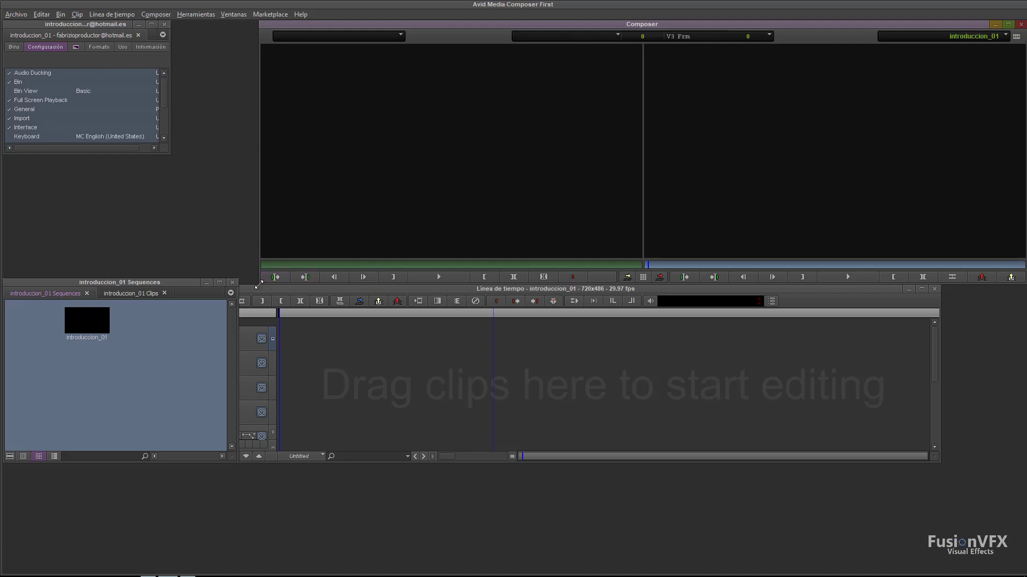
left_click_drag(264, 280, 358, 235)
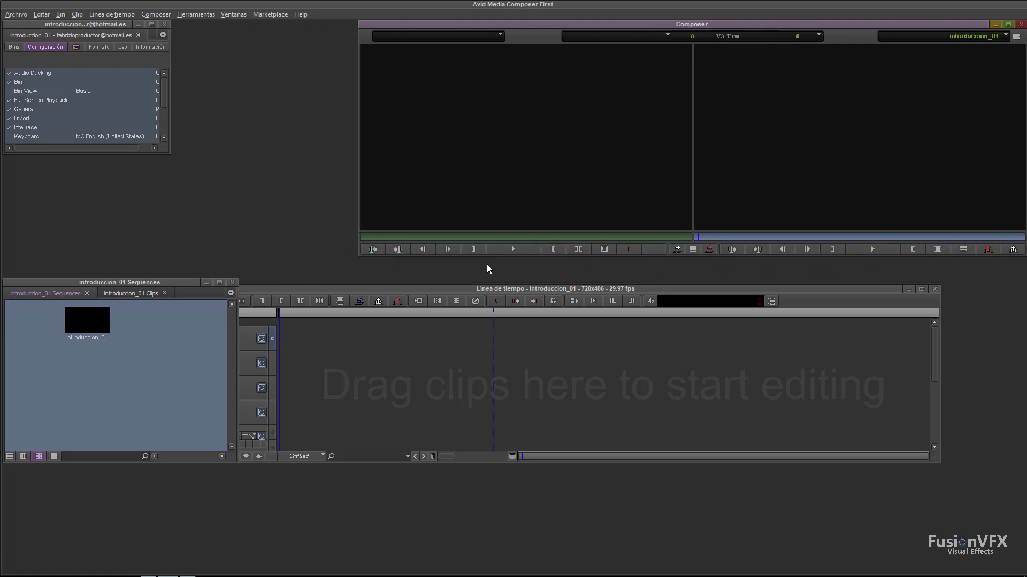
left_click_drag(188, 281, 356, 24)
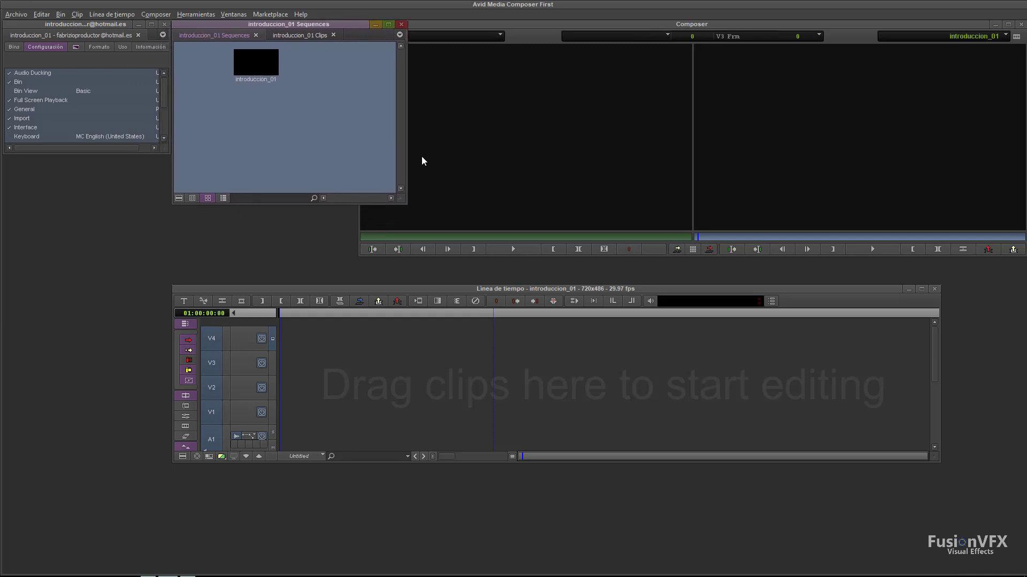
left_click_drag(408, 202, 352, 260)
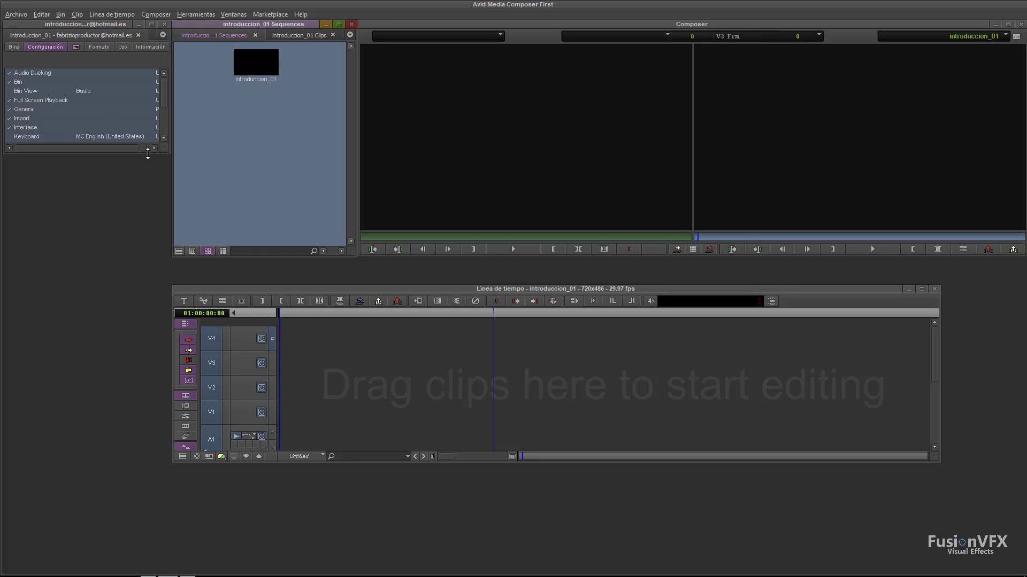
Step: Lengthen the project window to the bin's height, and place the timeline directly underneath, enlarged to fill the rest of the workspace
left_click_drag(148, 155, 156, 259)
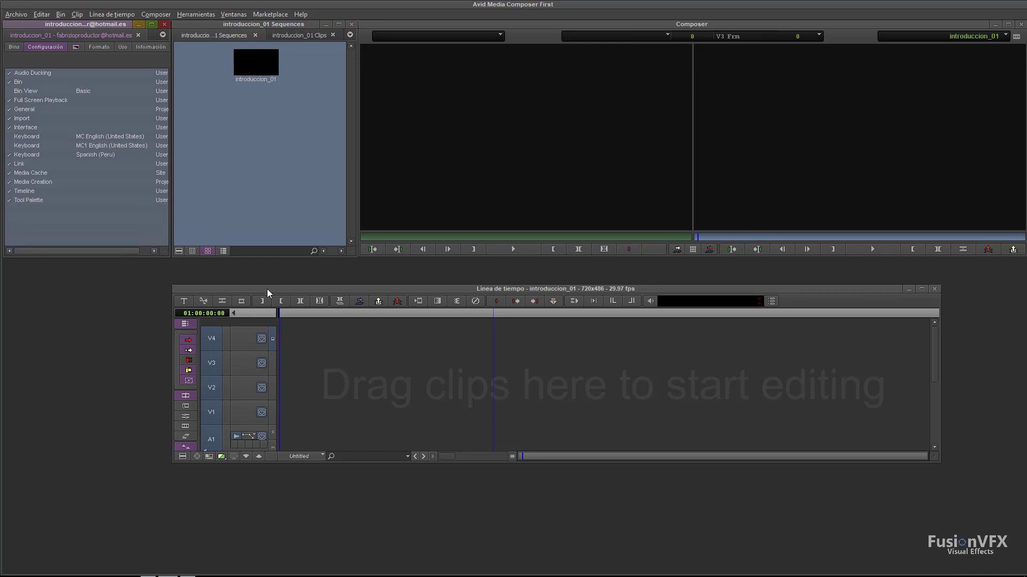
left_click_drag(267, 290, 95, 261)
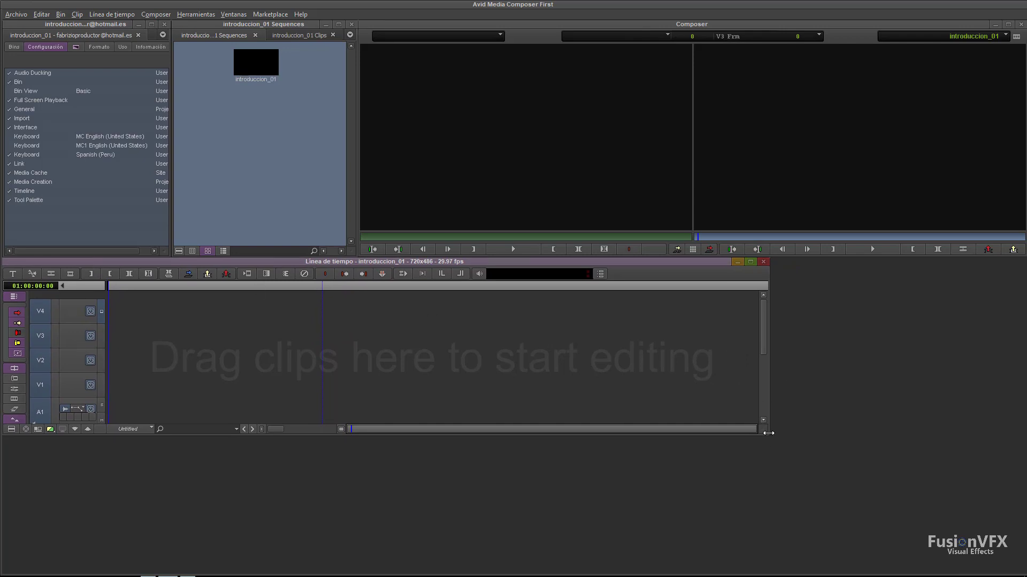
left_click_drag(765, 432, 1021, 563)
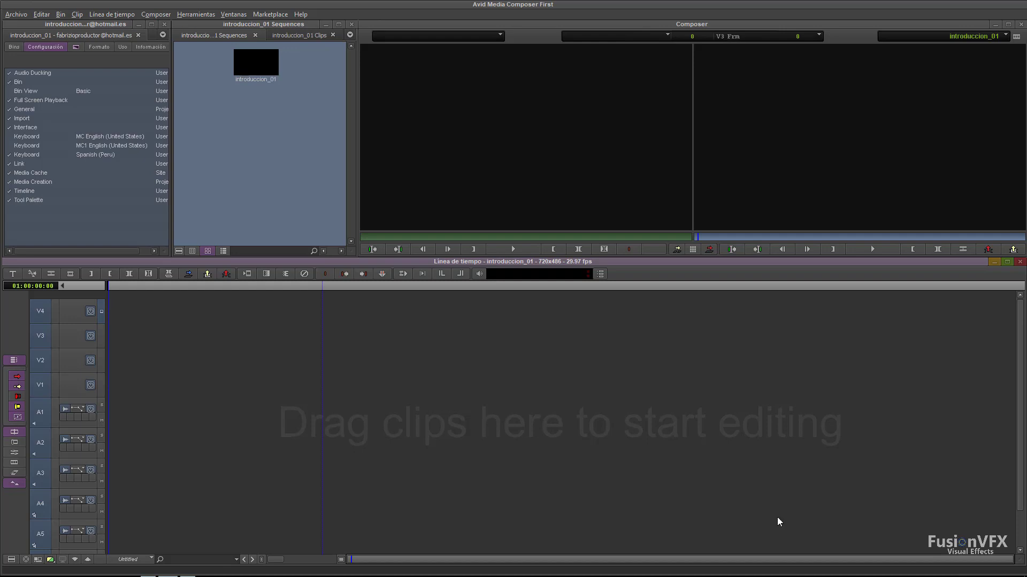
left_click(599, 152)
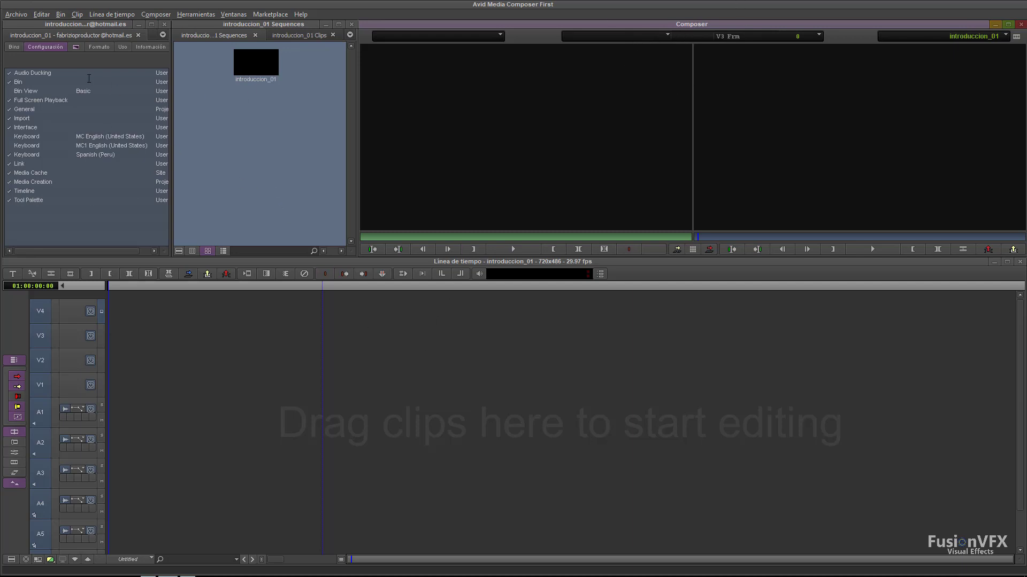
Step: Show the project's bin list, and view the Editor de efectos window before closing it
left_click(14, 46)
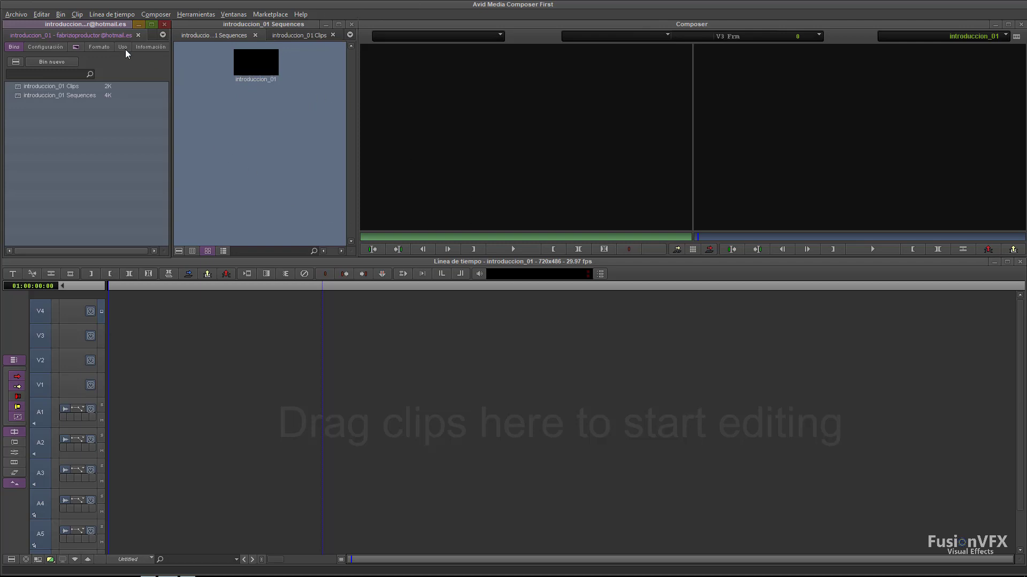
left_click(184, 15)
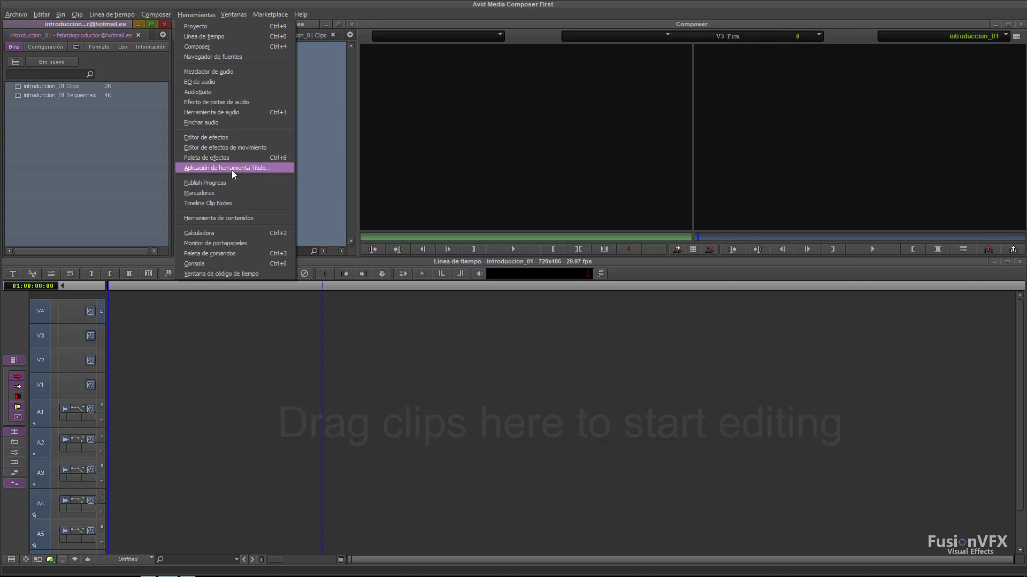
left_click(213, 140)
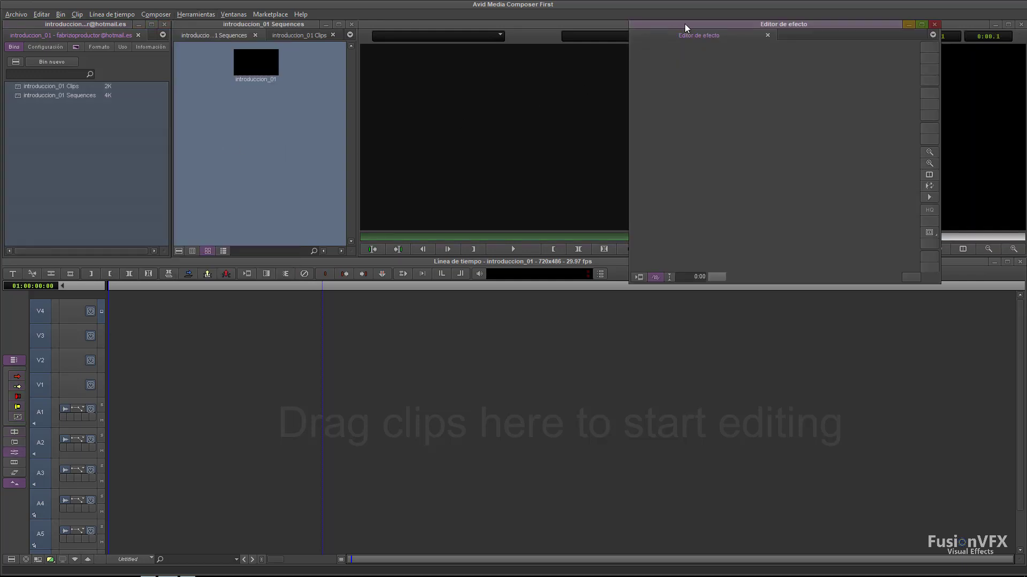
left_click_drag(685, 23, 181, 147)
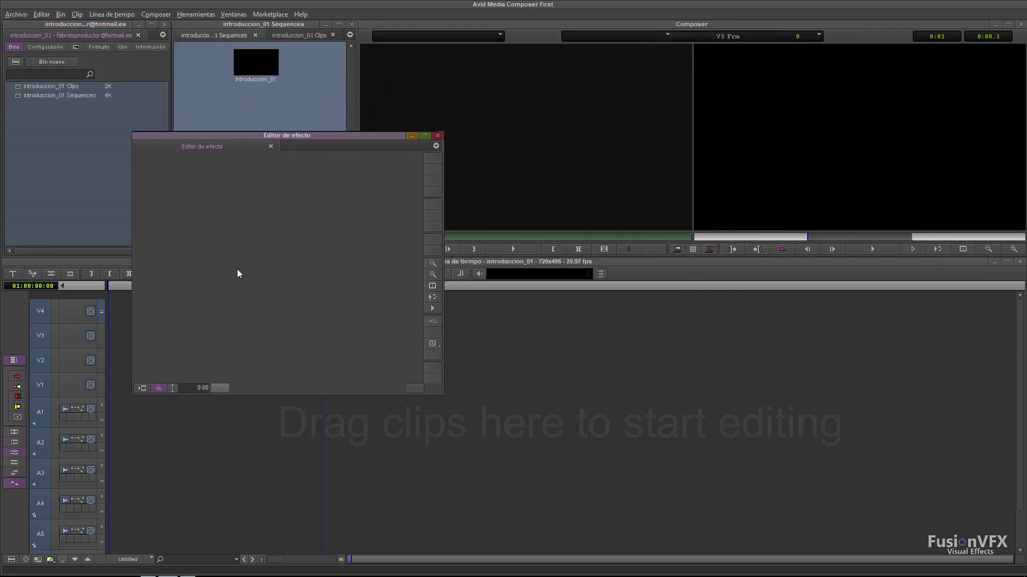
left_click(438, 136)
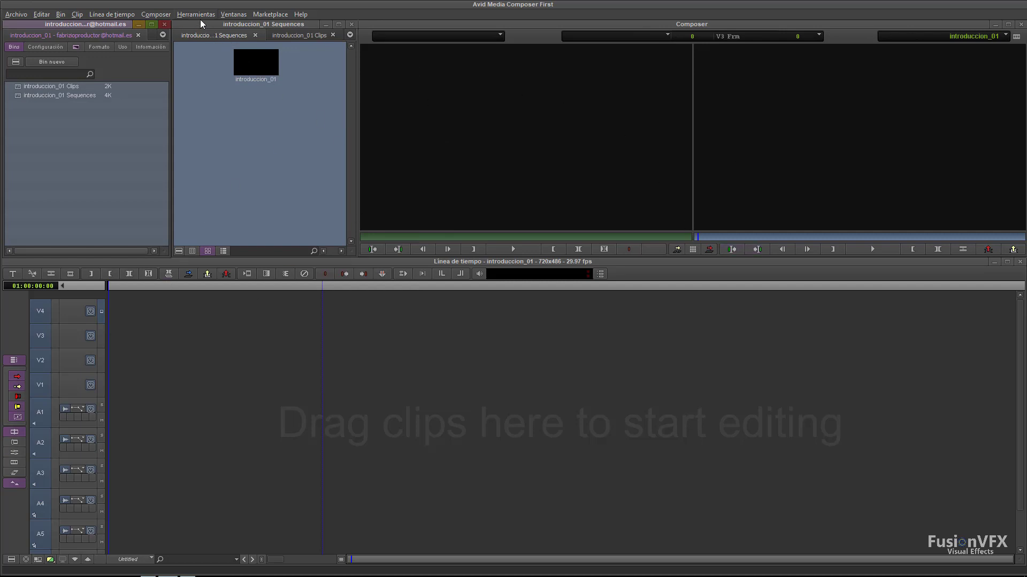
left_click(184, 15)
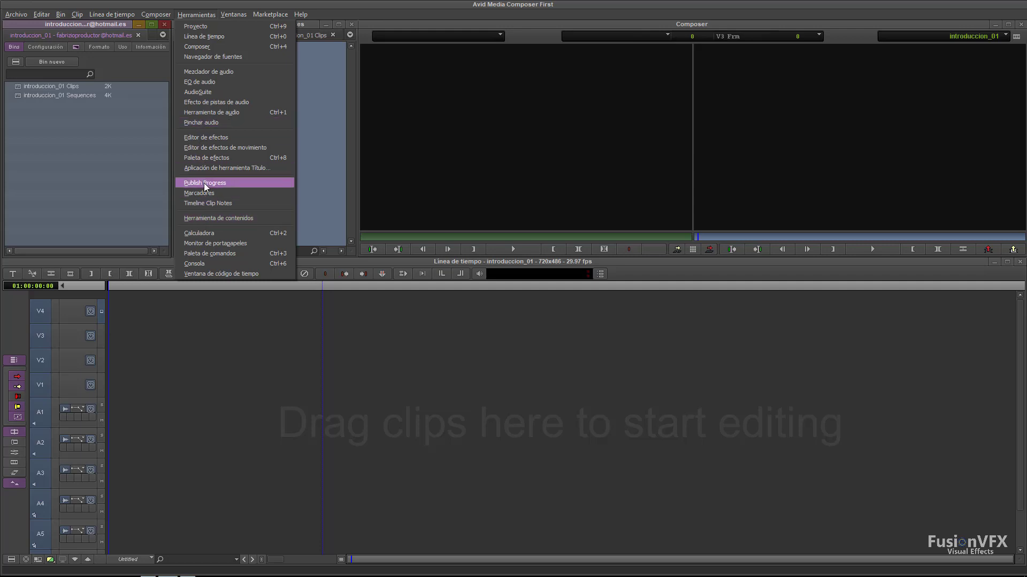
left_click(124, 131)
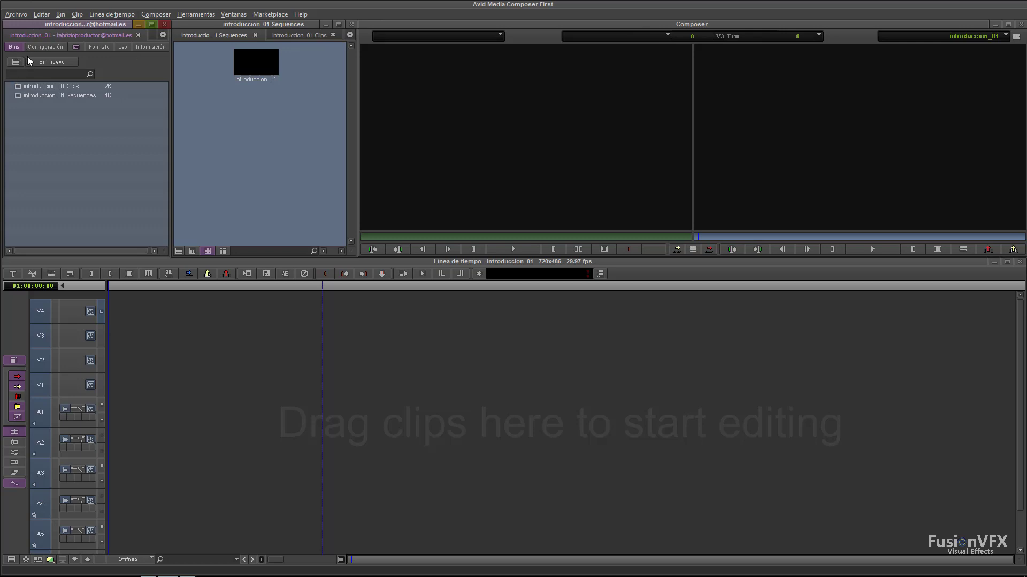
Step: Review the Spanish (Peru) keyboard layout in the project's settings and close it
left_click(43, 46)
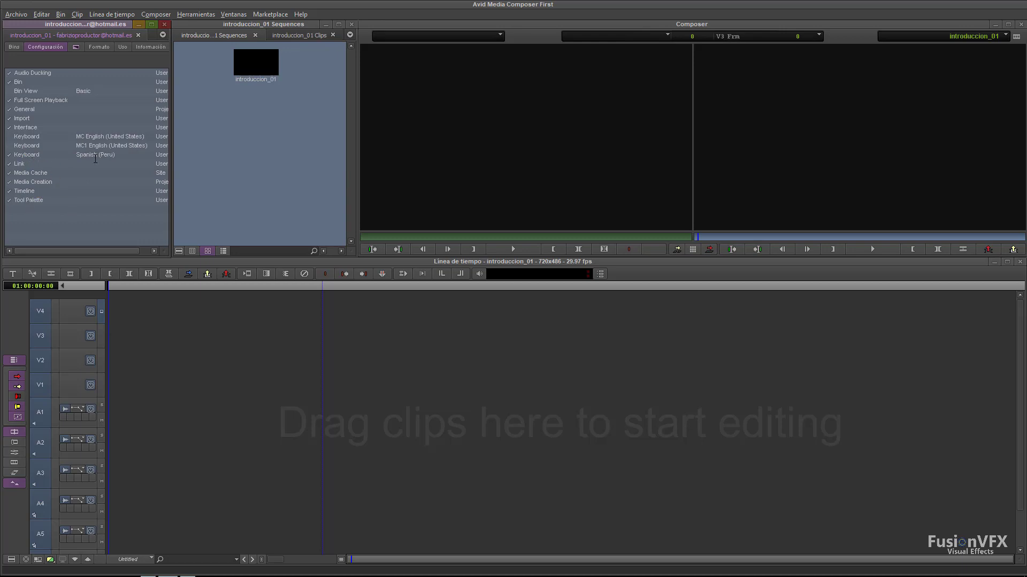
double_click(35, 157)
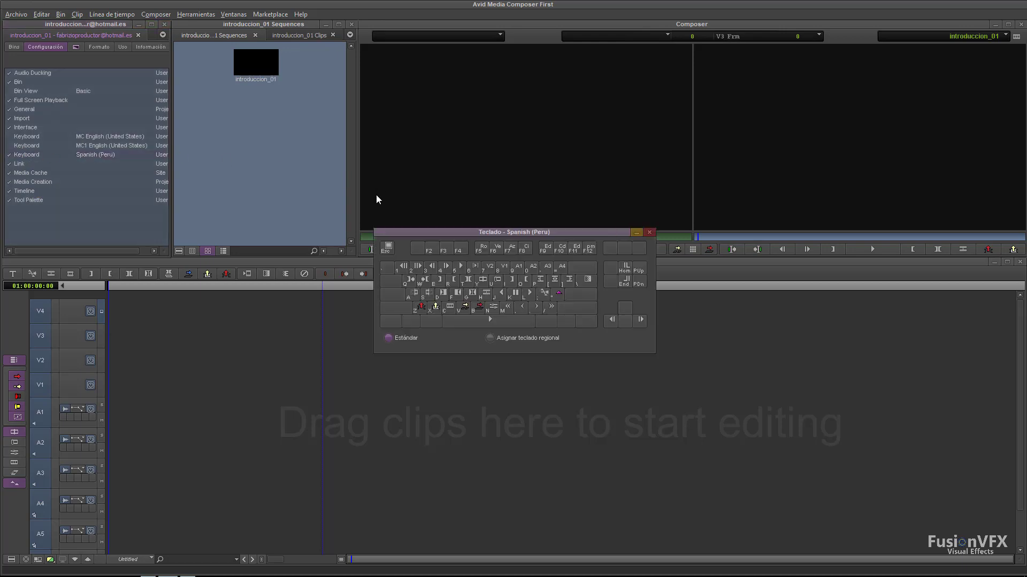
left_click_drag(427, 234, 301, 92)
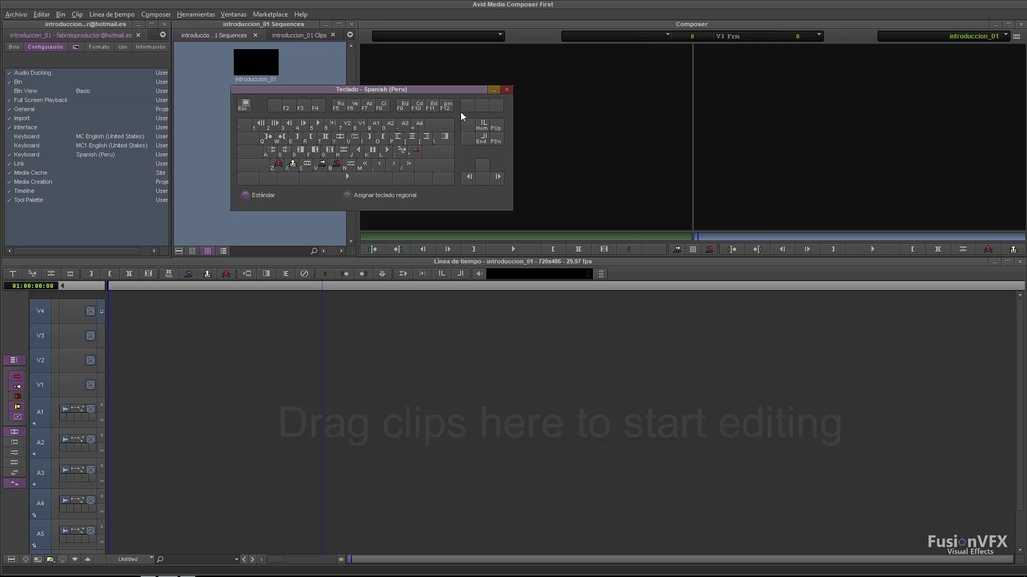
left_click(507, 90)
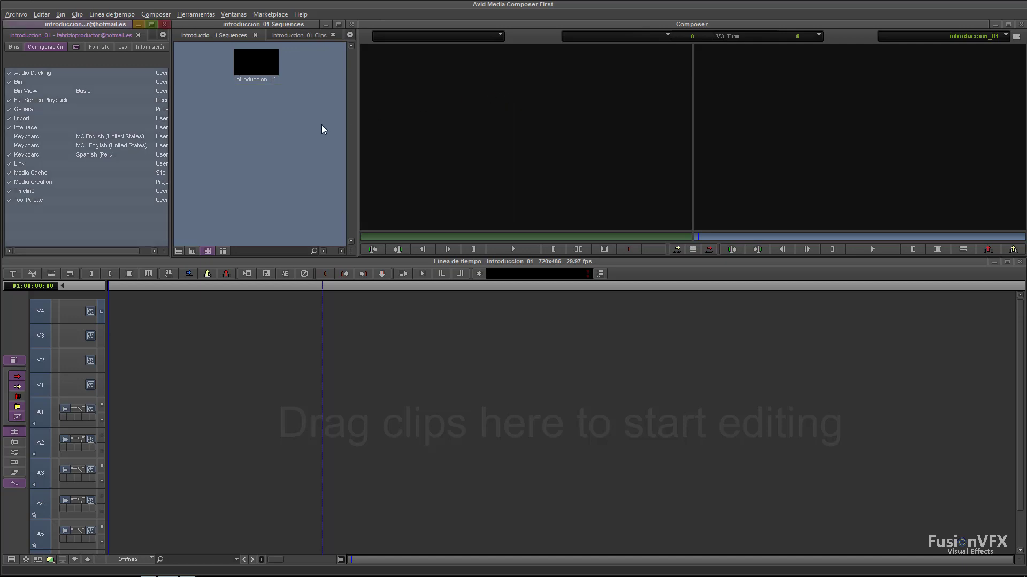
Step: Try lighter and darker brightness levels in the Interface settings and close them without applying
double_click(34, 131)
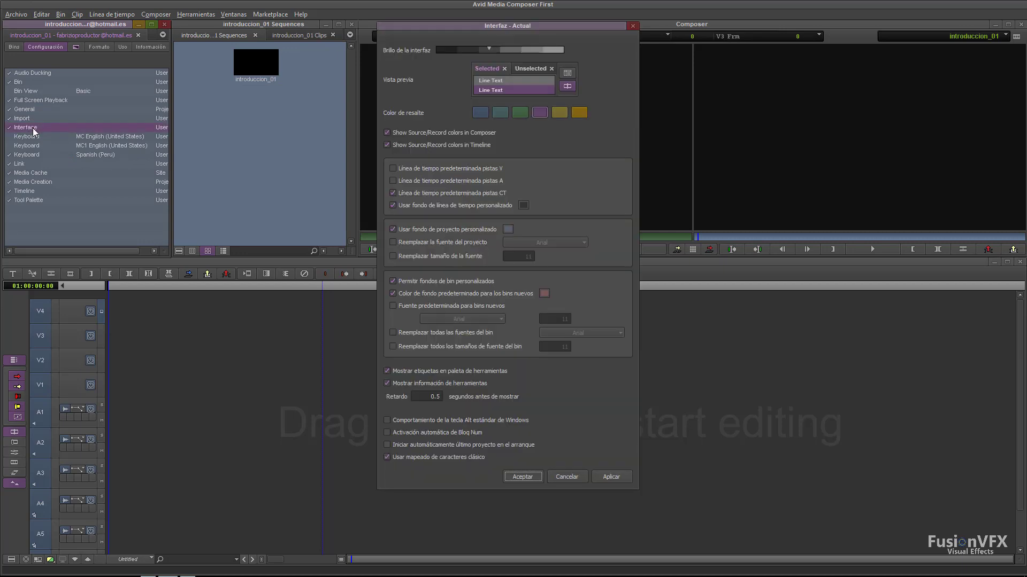
left_click_drag(414, 23, 261, 21)
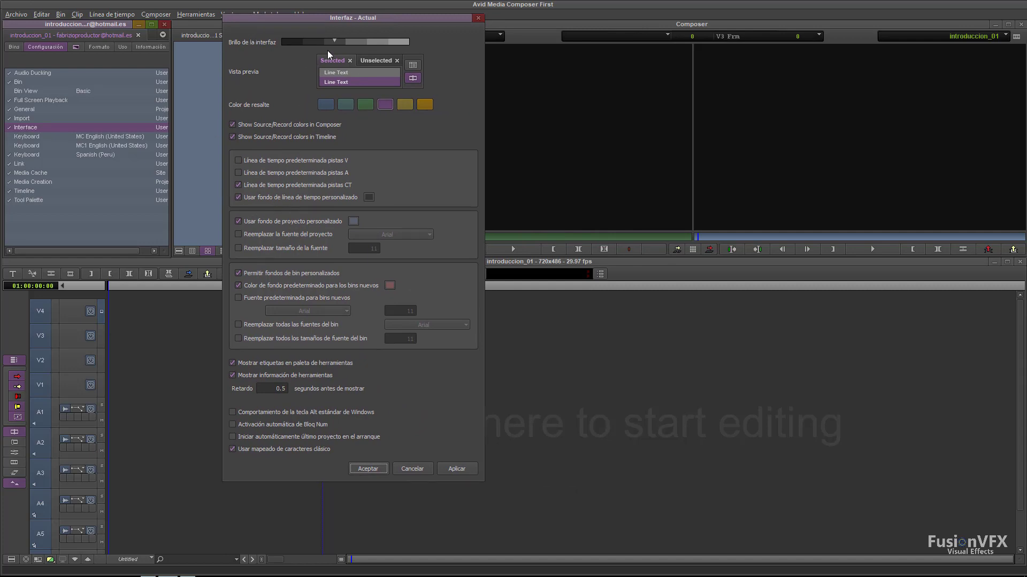
left_click(351, 41)
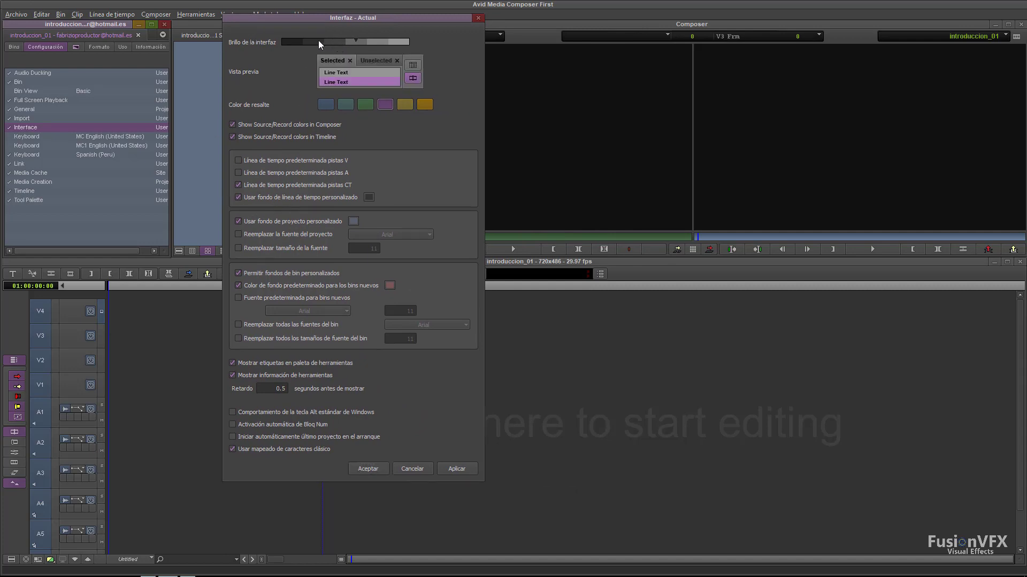
left_click(318, 40)
left_click(297, 40)
left_click(324, 40)
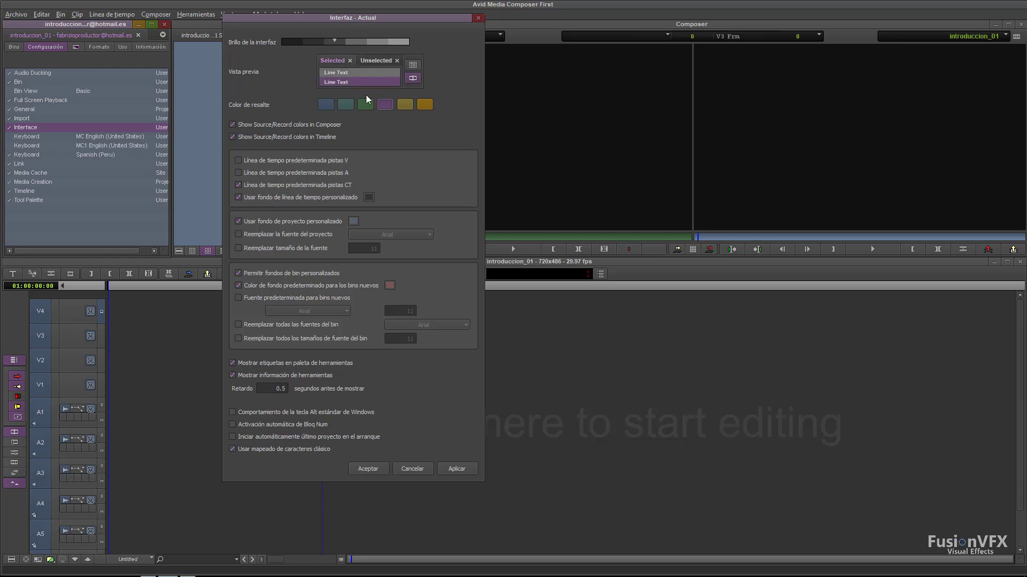
left_click(478, 18)
Step: Review the Mostrar and Editar options in the project's Timeline settings and accept them
double_click(46, 191)
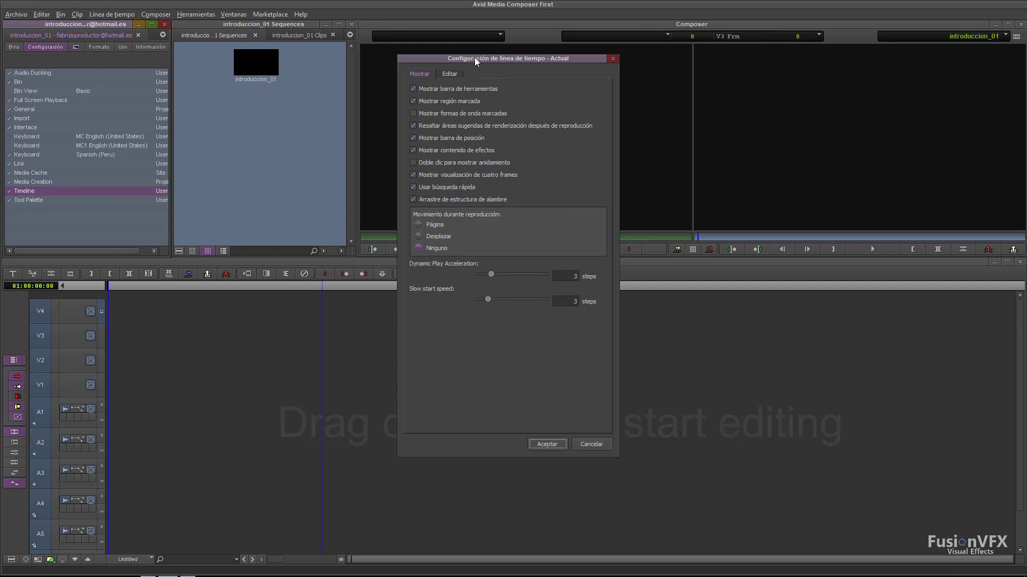
left_click_drag(474, 56, 396, 41)
left_click(372, 59)
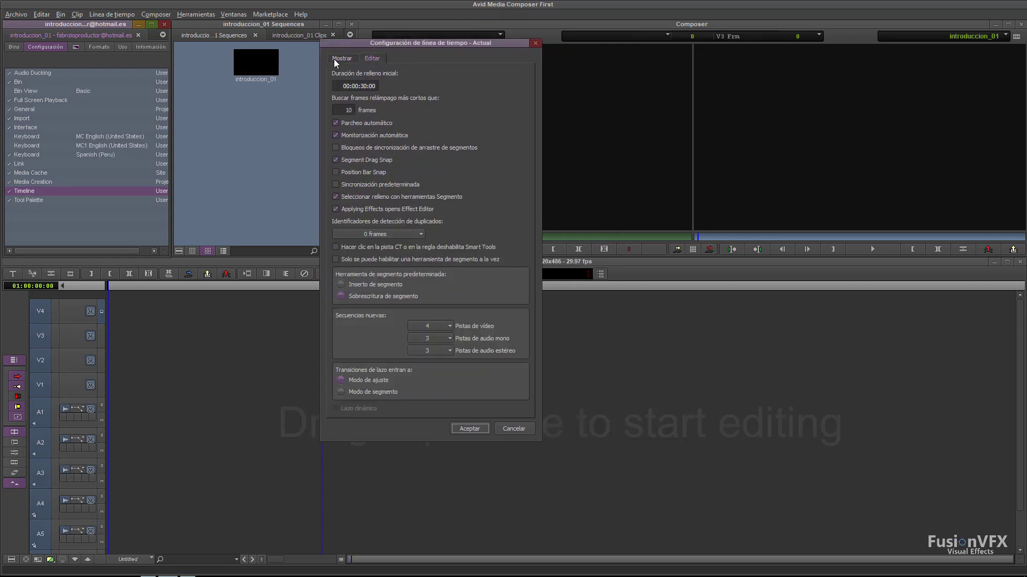
left_click(334, 60)
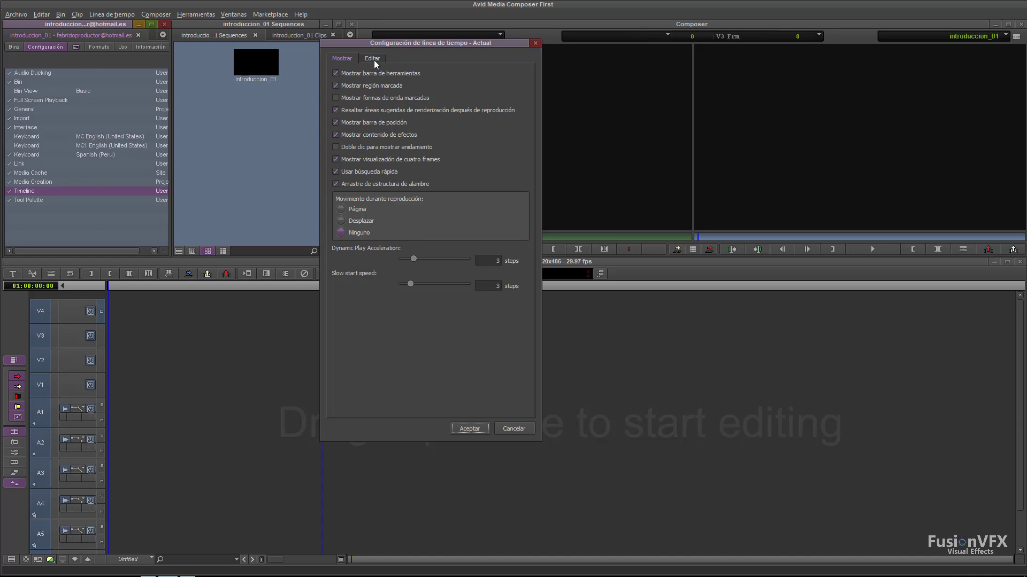
left_click(373, 59)
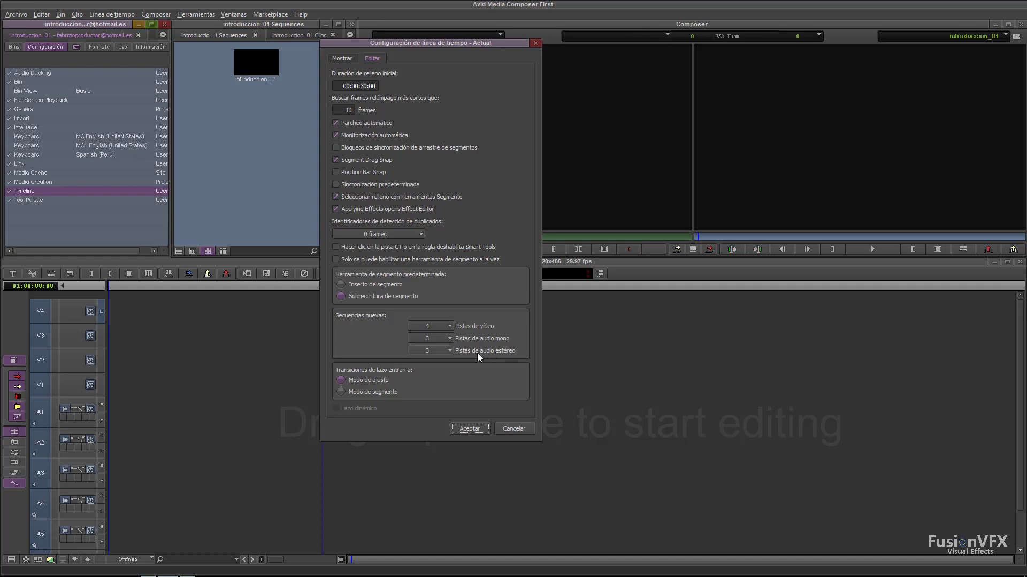
left_click(477, 431)
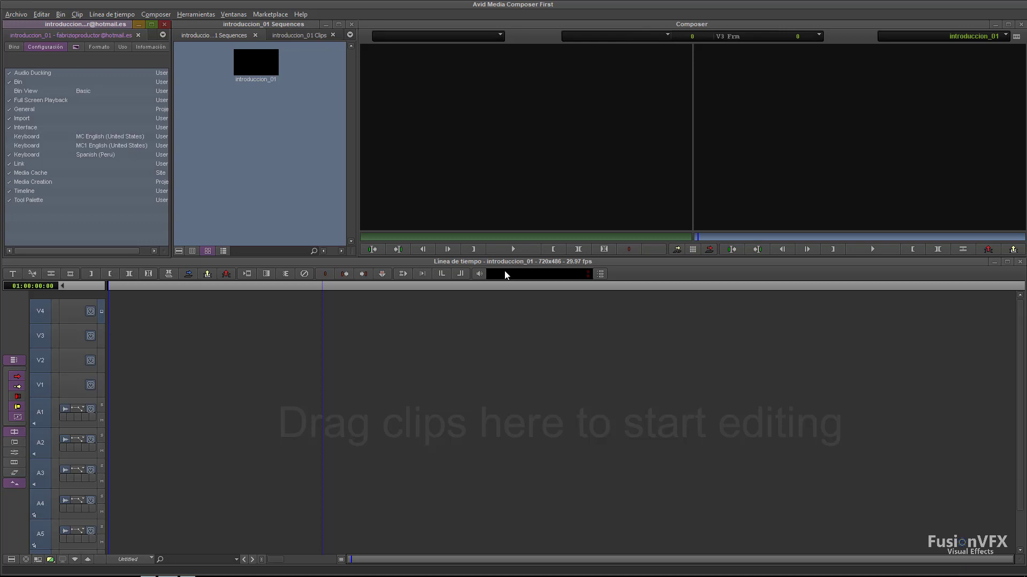
Step: Show the project's bins, and browse the Navegador de fuentes to Materiales > Materiales para practicas de Composición on drive J
left_click(7, 47)
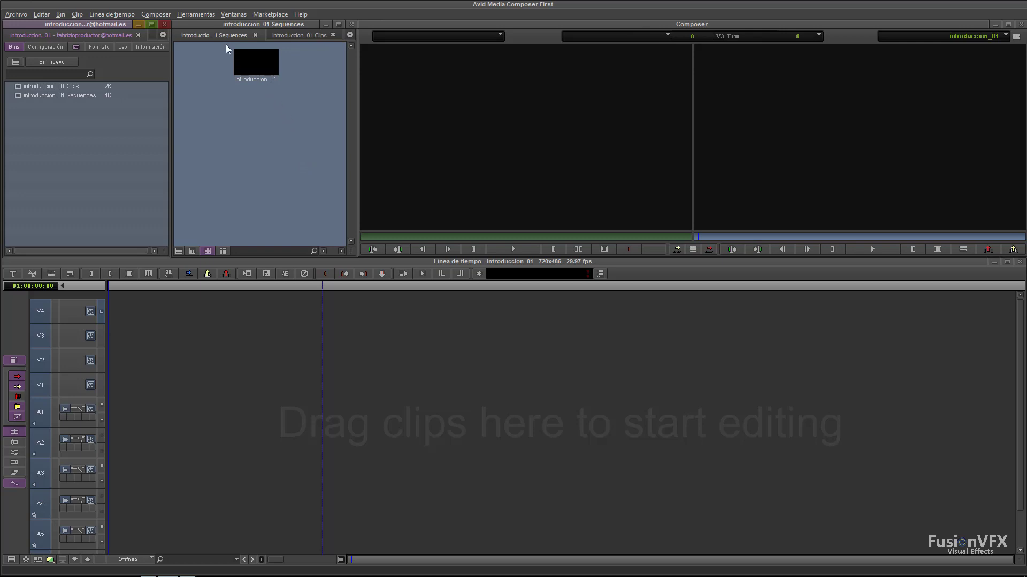
left_click(188, 14)
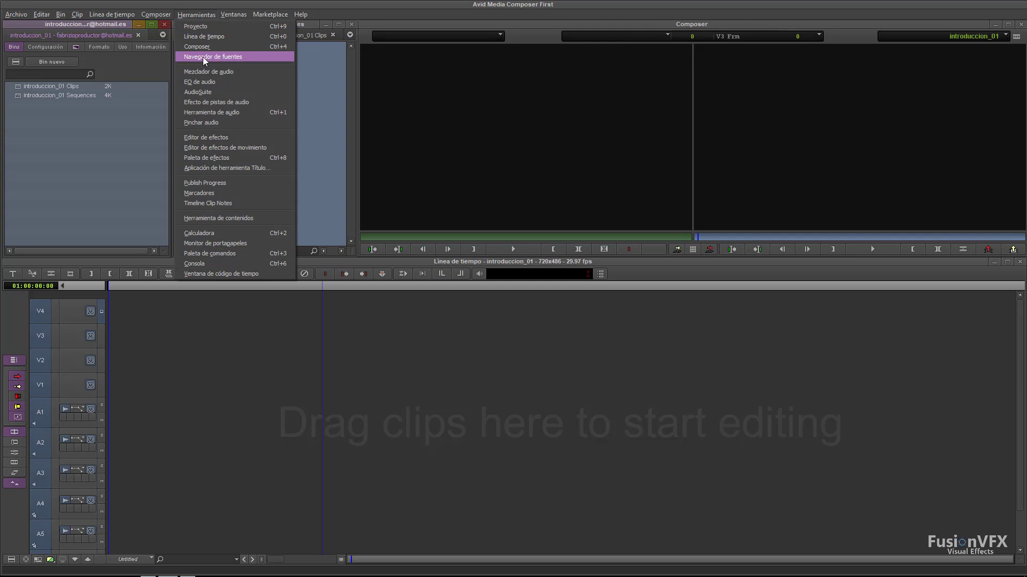
left_click(251, 57)
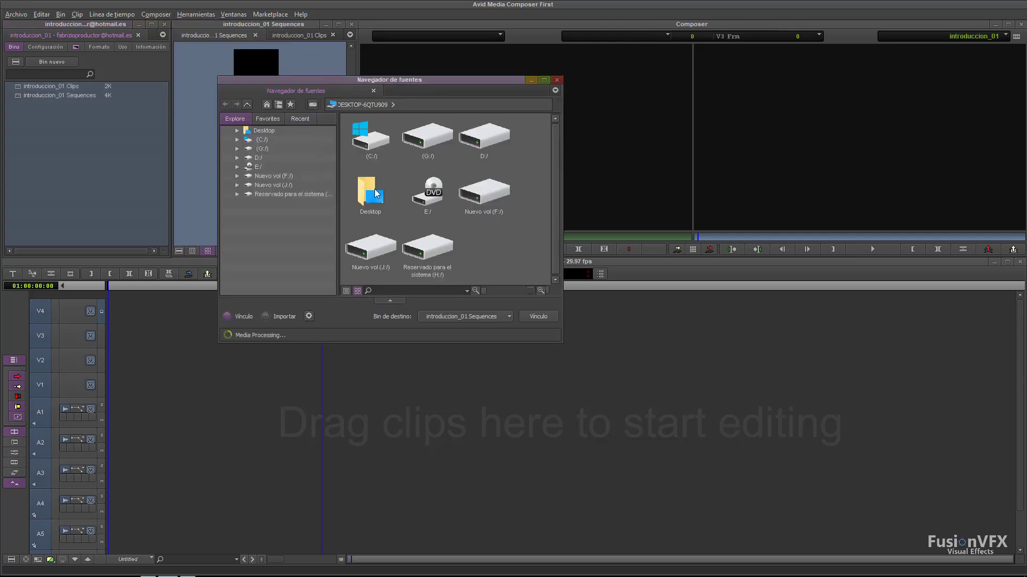
left_click(288, 185)
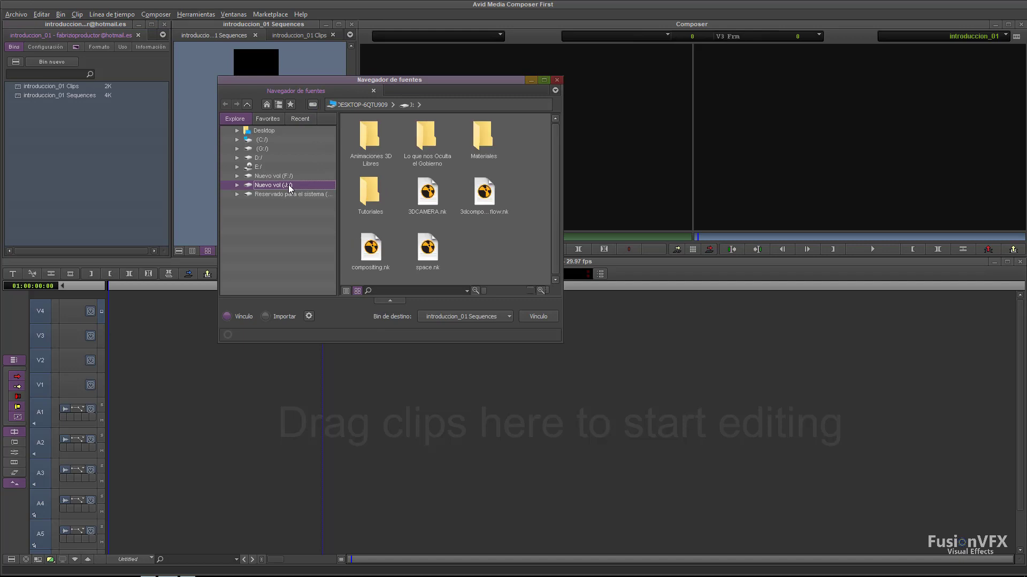
double_click(479, 155)
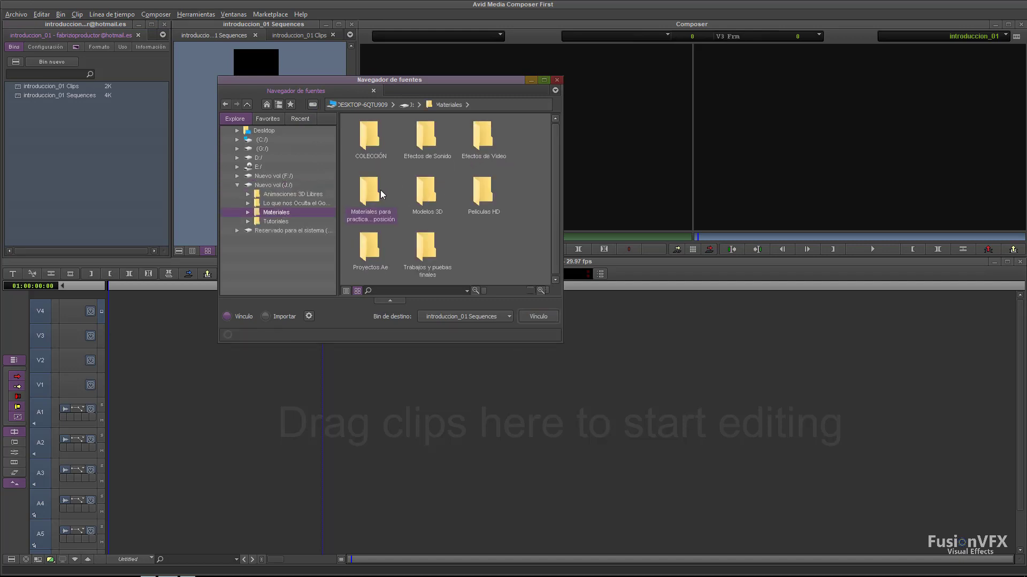
double_click(380, 190)
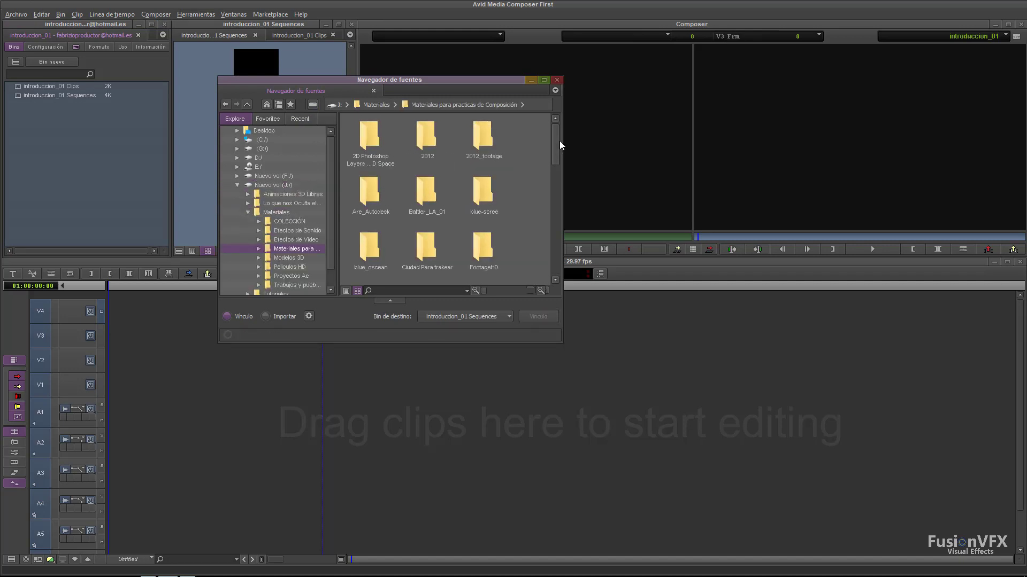
Step: Open the Media folder inside Getting Started > Getting Started > 001_The London Zone > XML_Conform_and_Media
left_click_drag(559, 140, 548, 257)
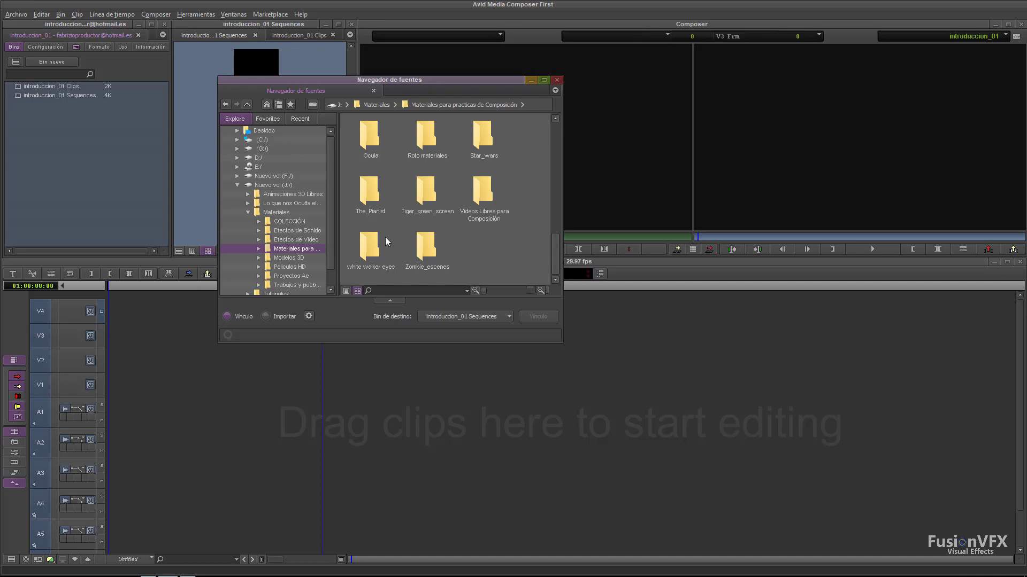
scroll(396, 234, "up", 10)
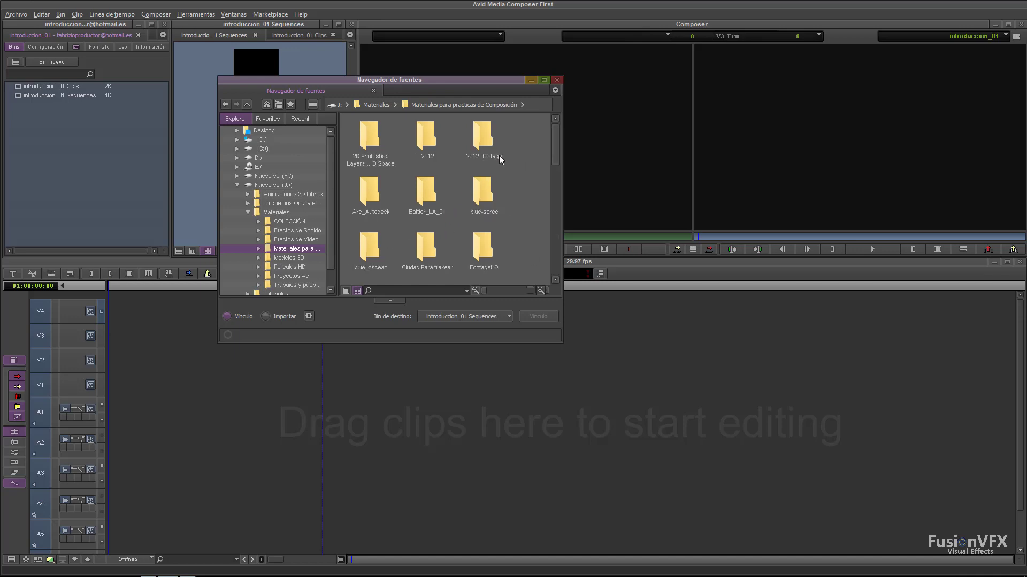
left_click_drag(553, 149, 551, 171)
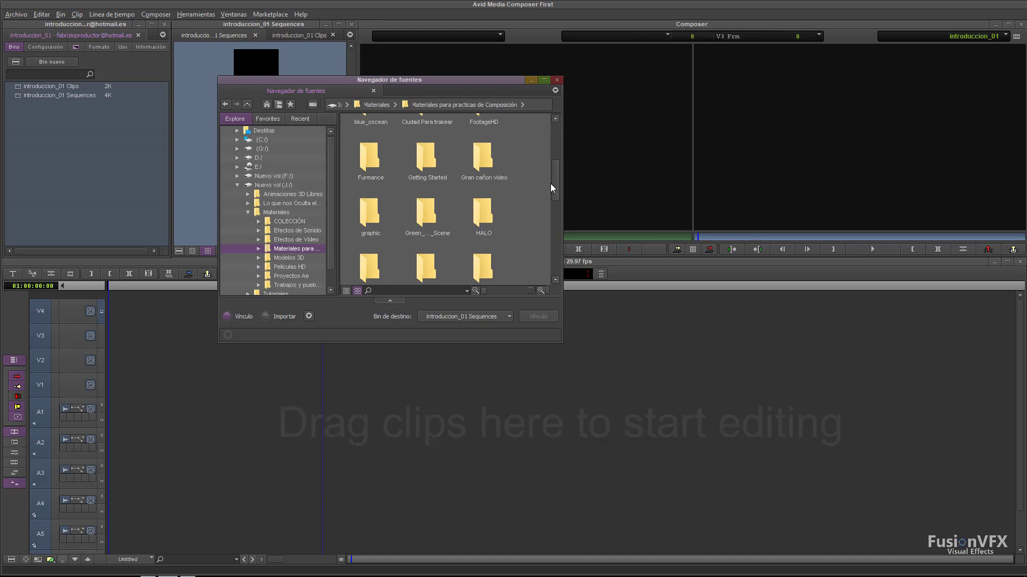
double_click(415, 160)
double_click(434, 161)
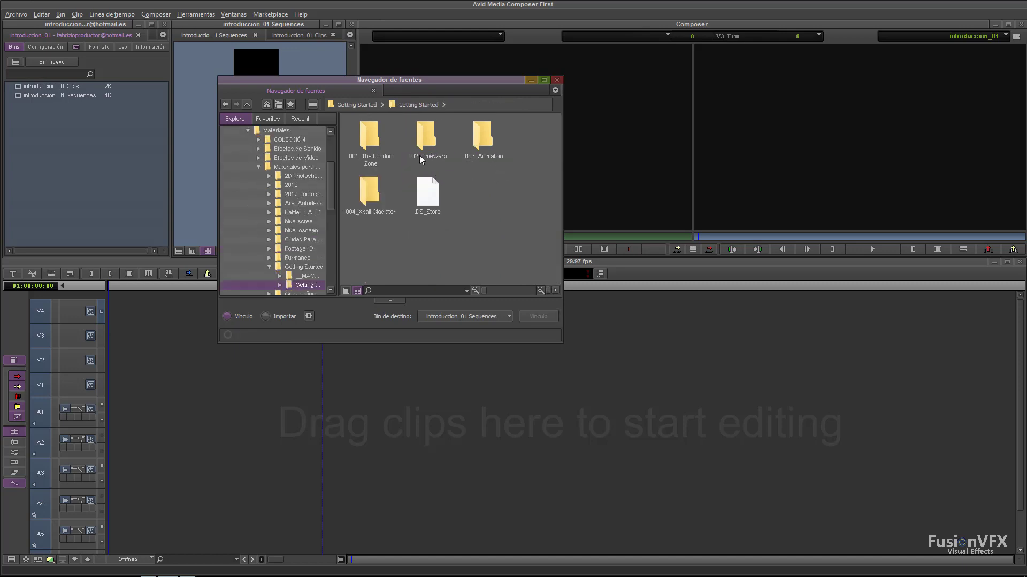
double_click(361, 141)
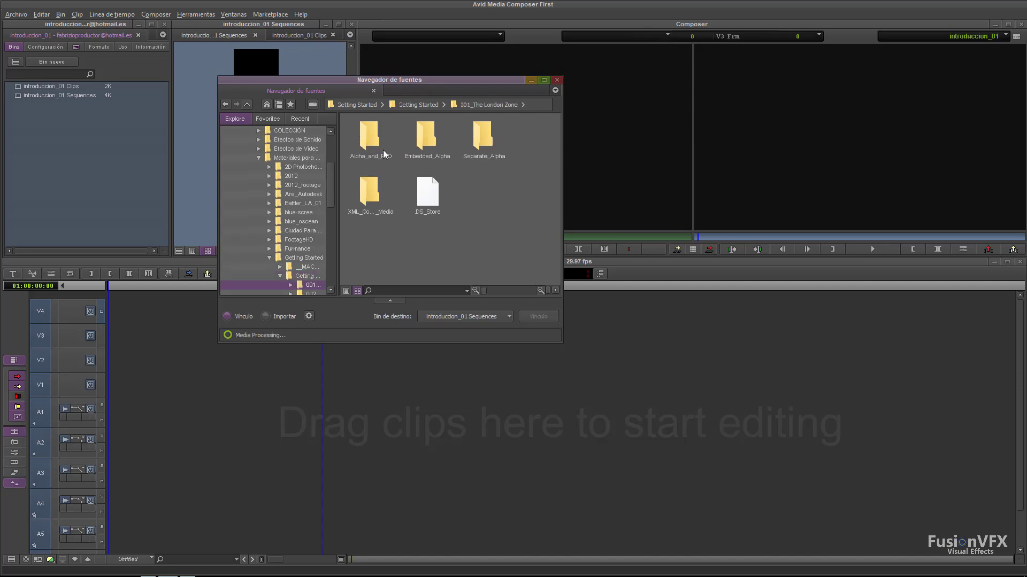
left_click(372, 193)
double_click(372, 192)
double_click(377, 135)
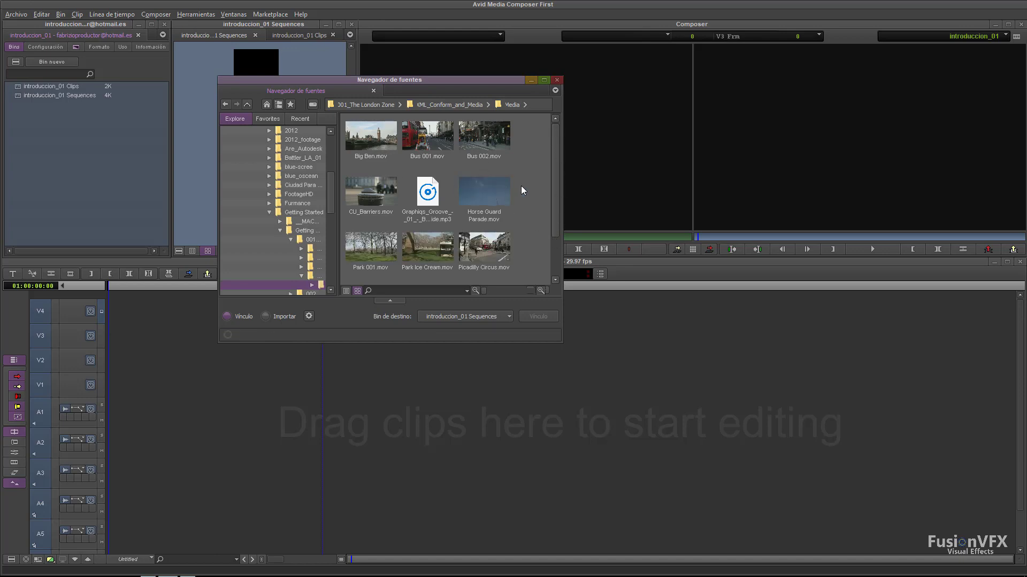
Step: Link Big Ben.mov, Bus 001.mov, Bus 002.mov and CU_Barriers.mov into the introduccion_01 Sequences bin, and close the source browser
left_click_drag(497, 84, 583, 58)
left_click(460, 117)
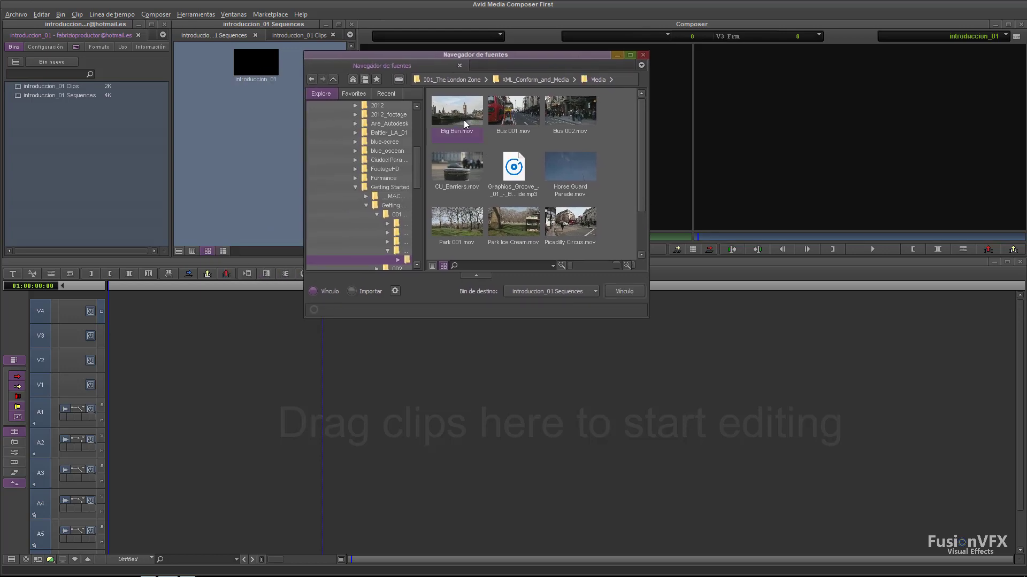
left_click_drag(478, 53, 558, 187)
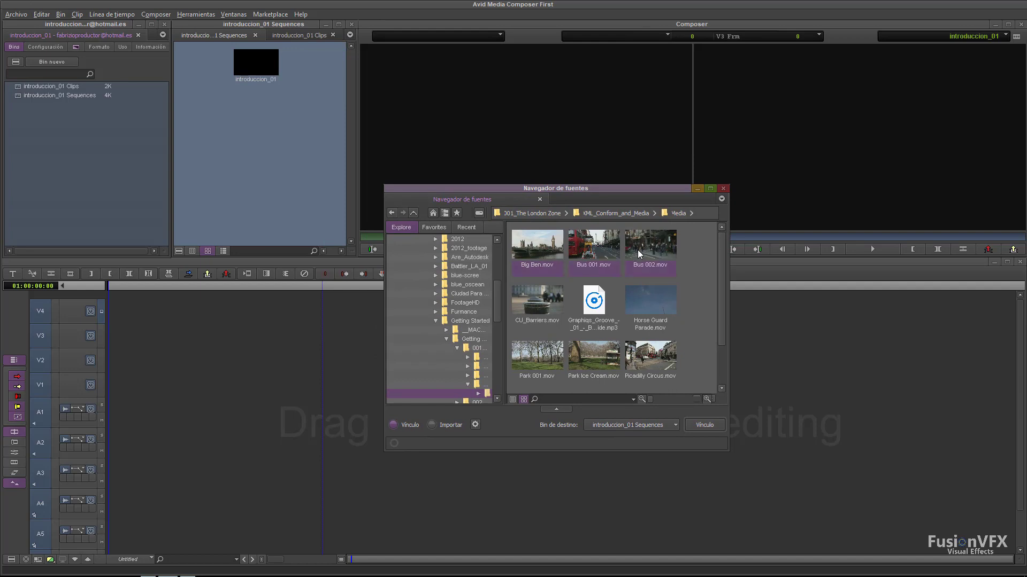
key("shift+Right")
key("Return")
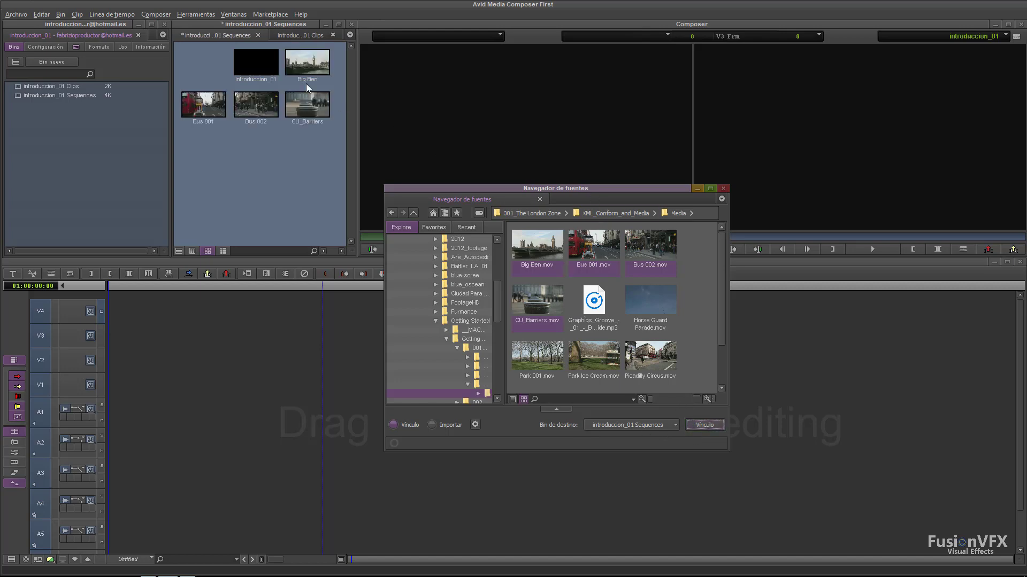
left_click(723, 189)
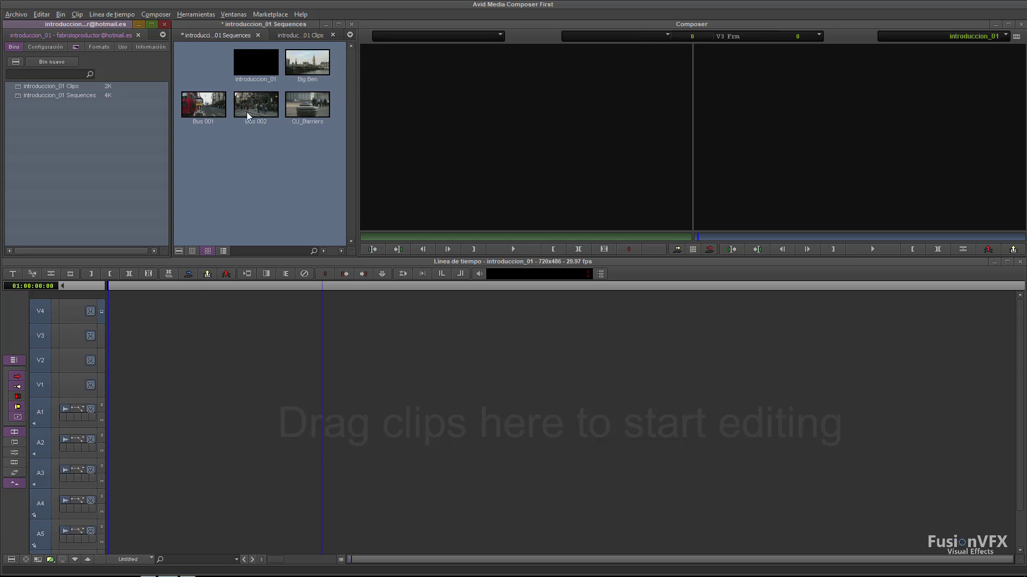
Step: Try the bin's script view, switch it to the plain text list, and look at the bin's available commands
left_click_drag(254, 60, 215, 144)
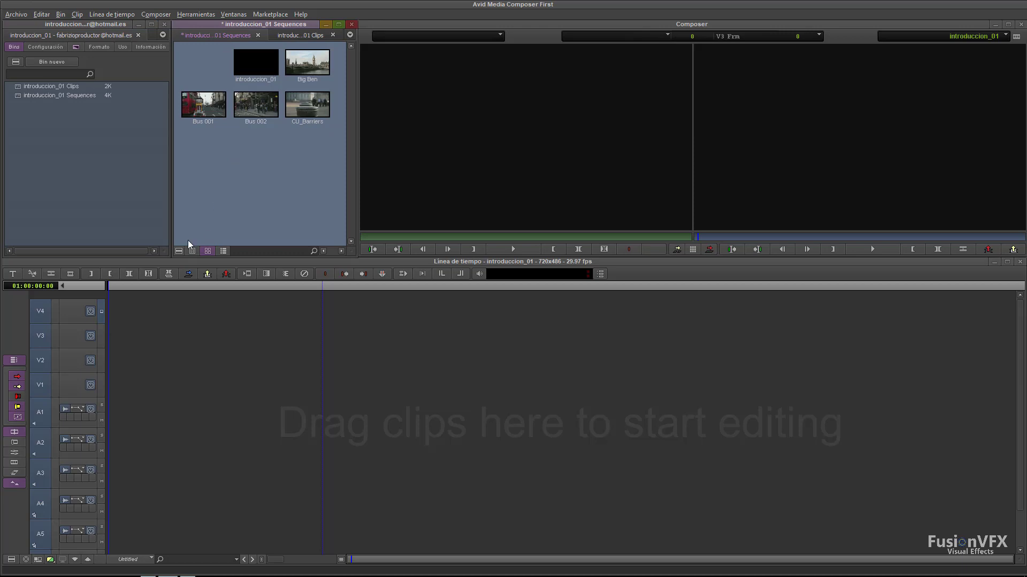
left_click(223, 251)
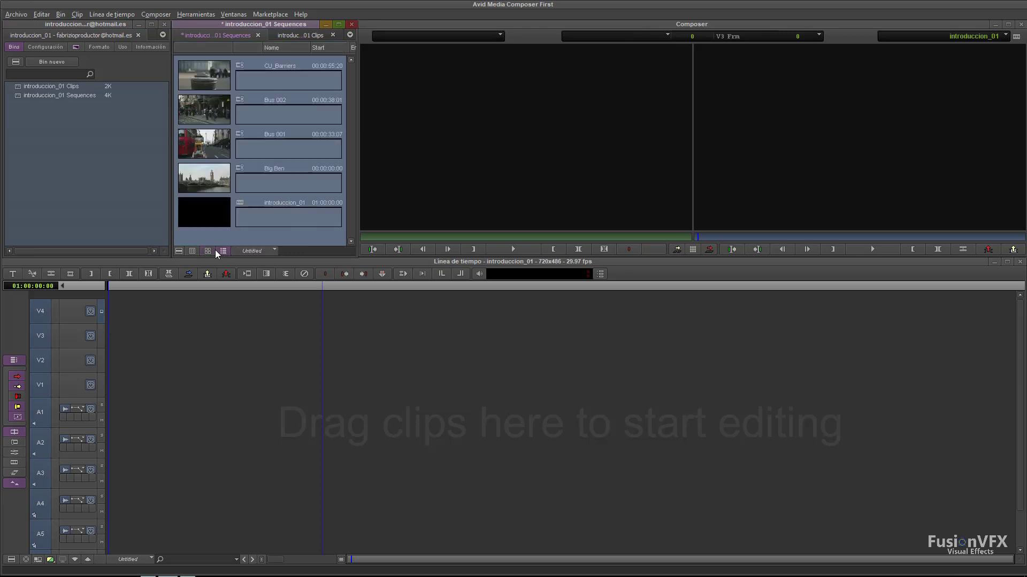
left_click(213, 250)
left_click(195, 250)
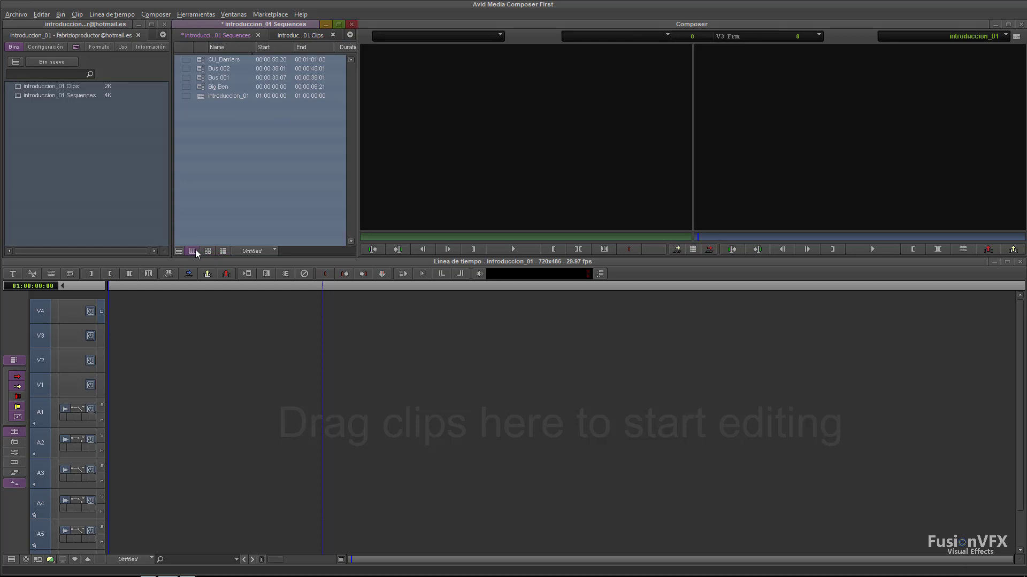
left_click(181, 249)
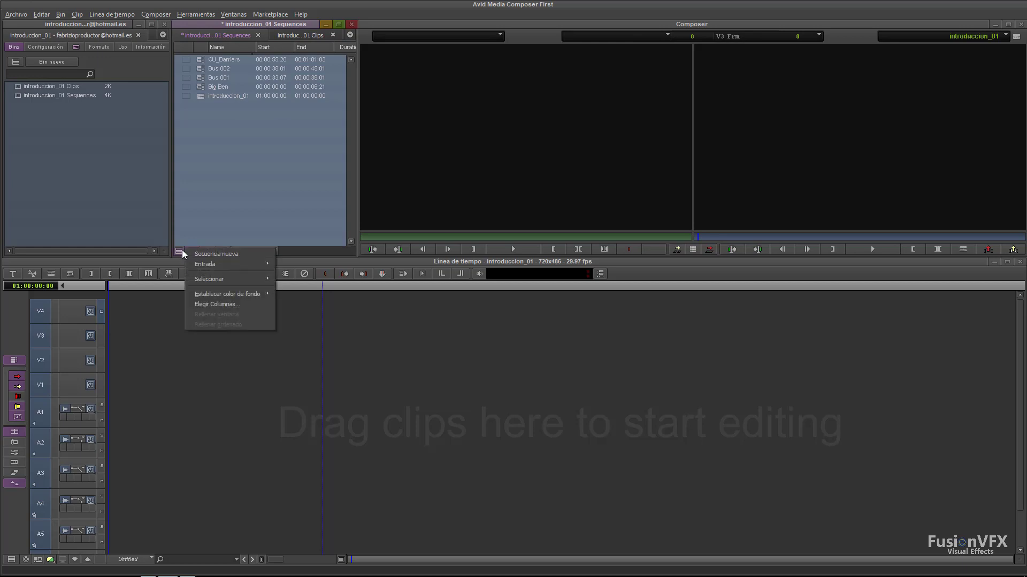
left_click(227, 230)
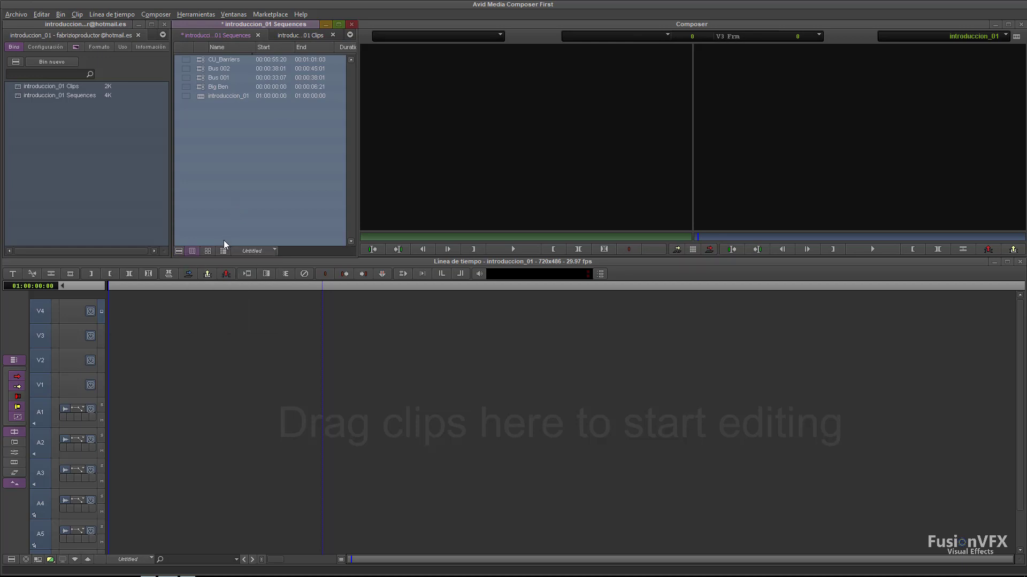
Step: Load the CU_Barriers clip from the bin into the Composer's source monitor
left_click(200, 62)
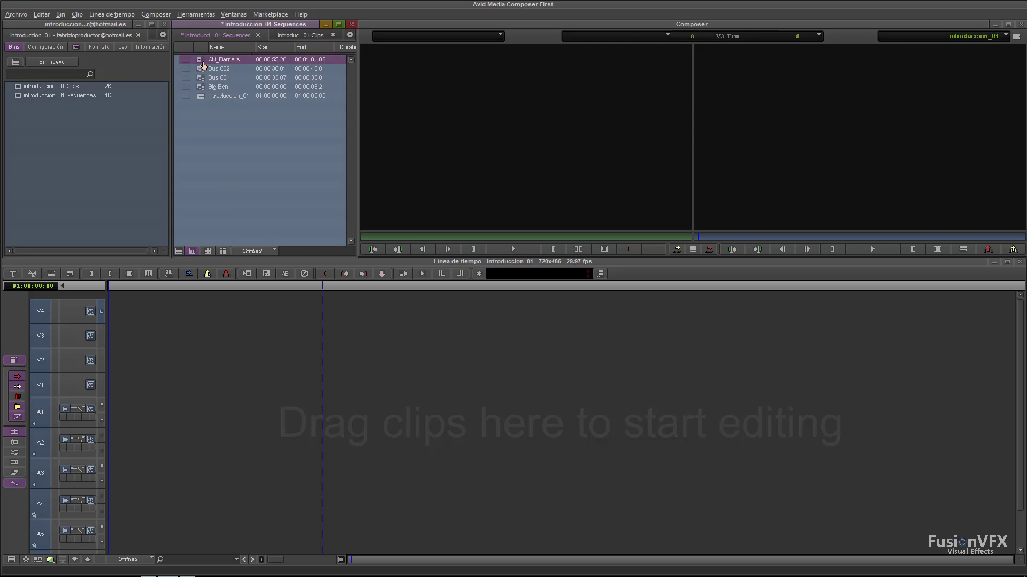
double_click(212, 61)
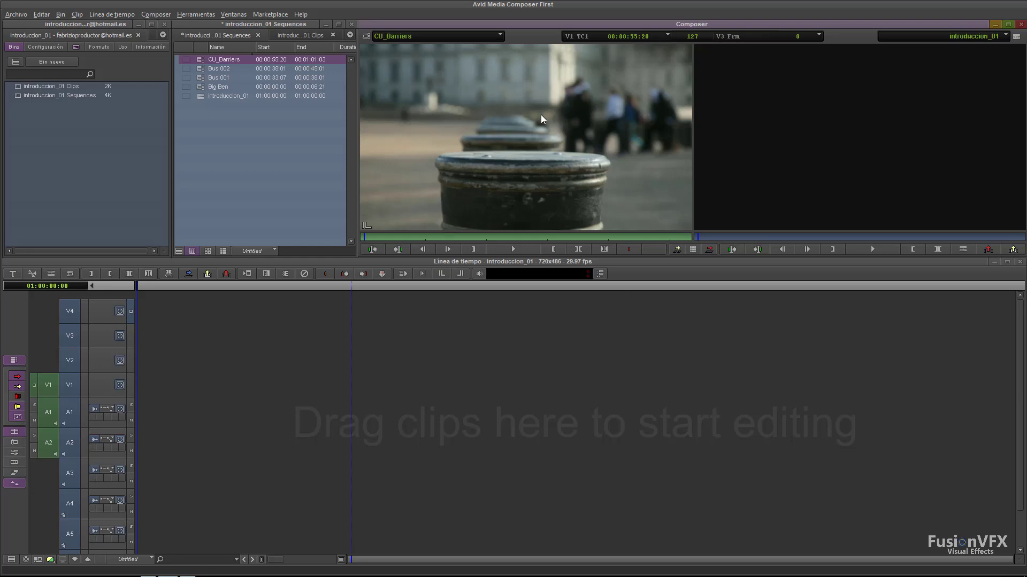
left_click(768, 108)
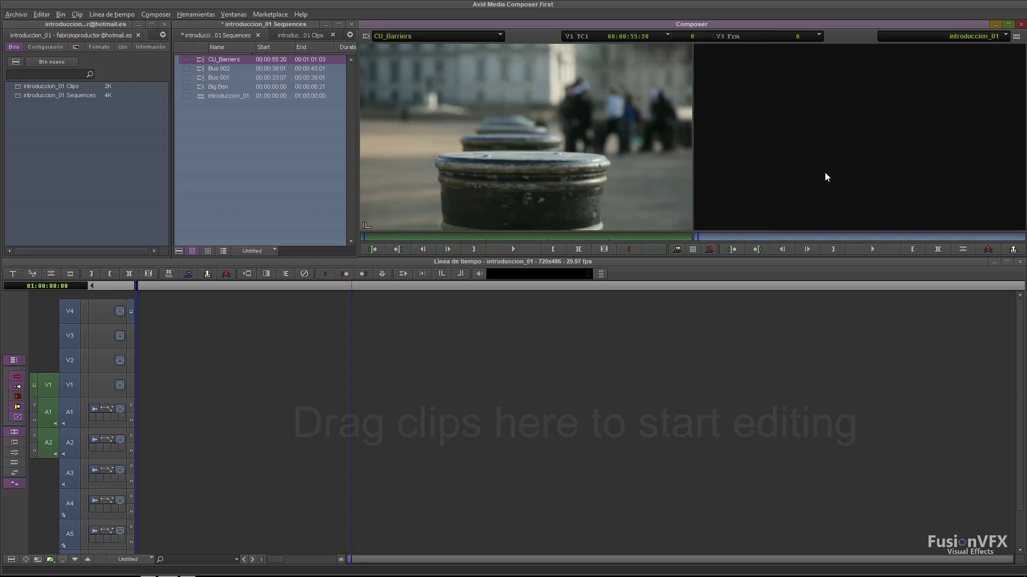
left_click(529, 127)
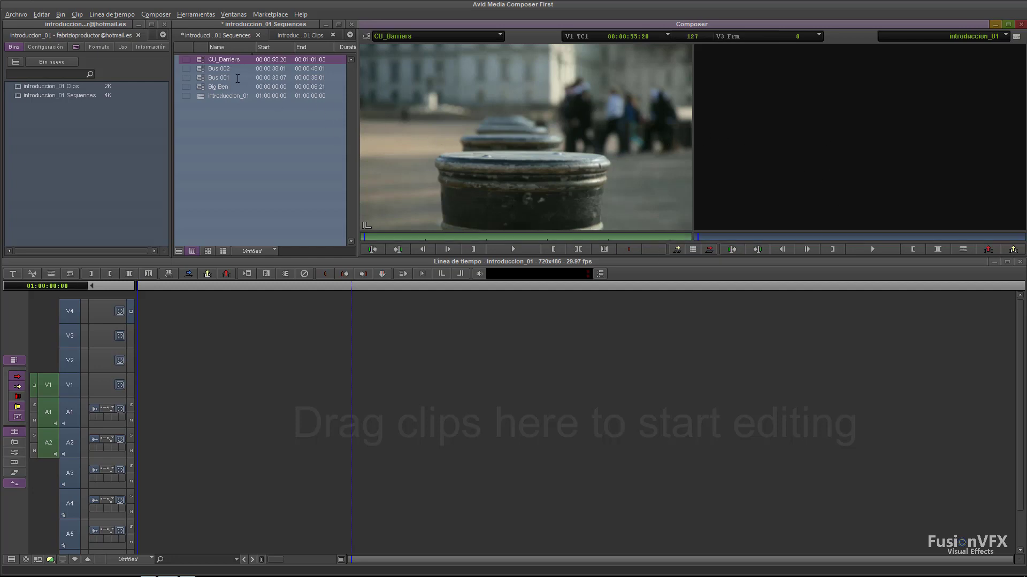
Step: Load the Bus 002 clip into the source monitor and play its opening briefly
left_click_drag(206, 70, 396, 155)
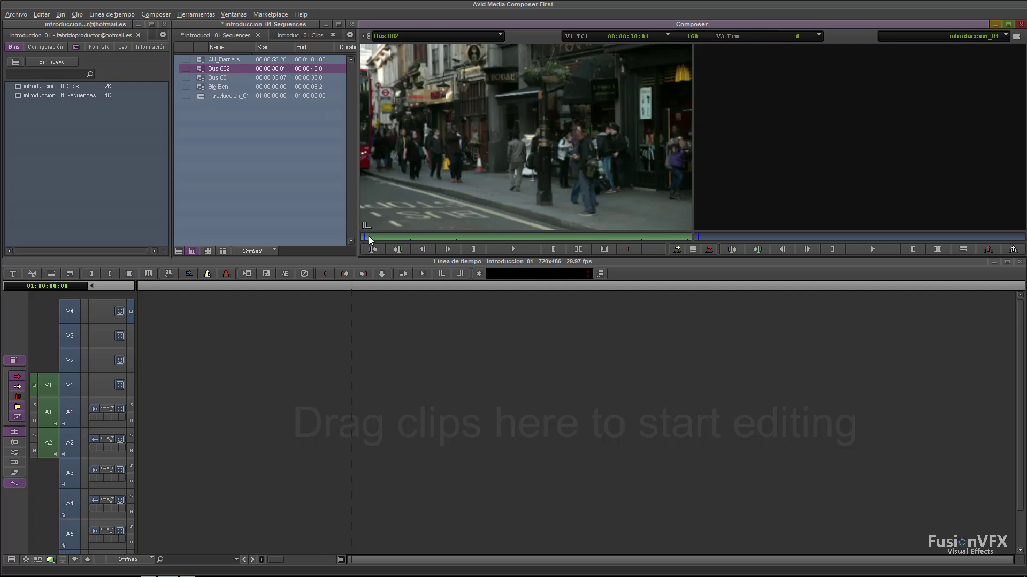
left_click(508, 249)
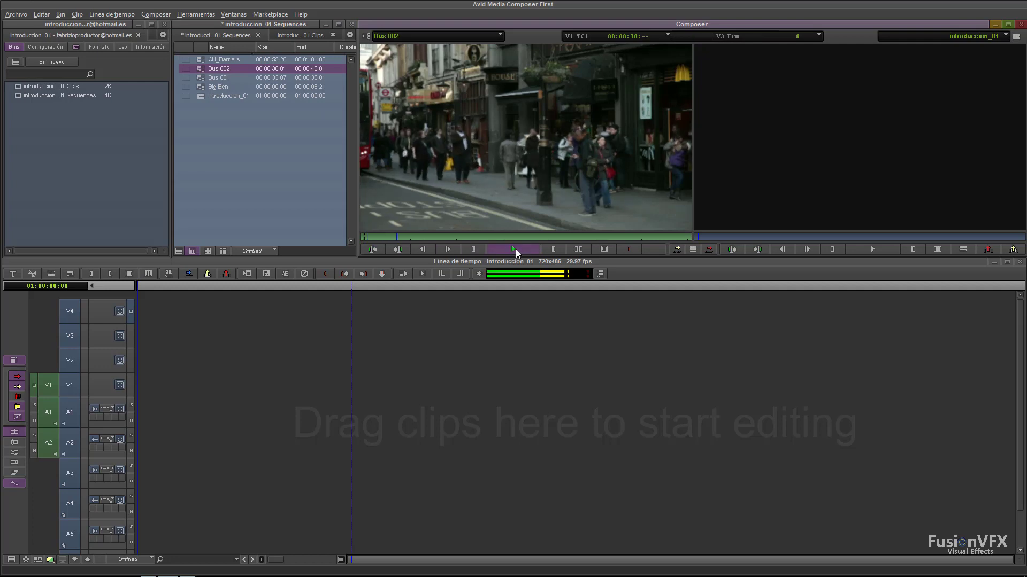
left_click(516, 249)
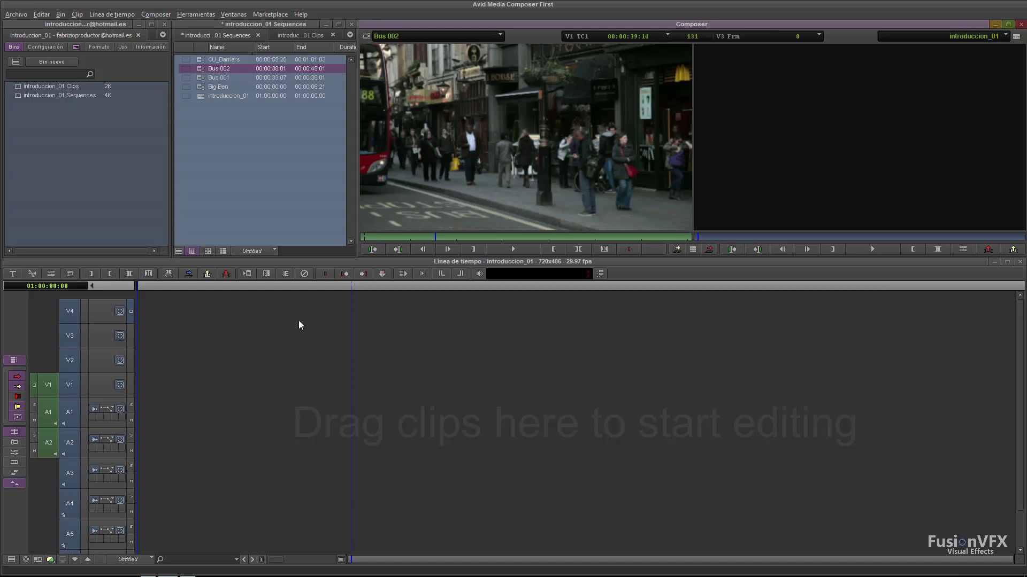
left_click(200, 68)
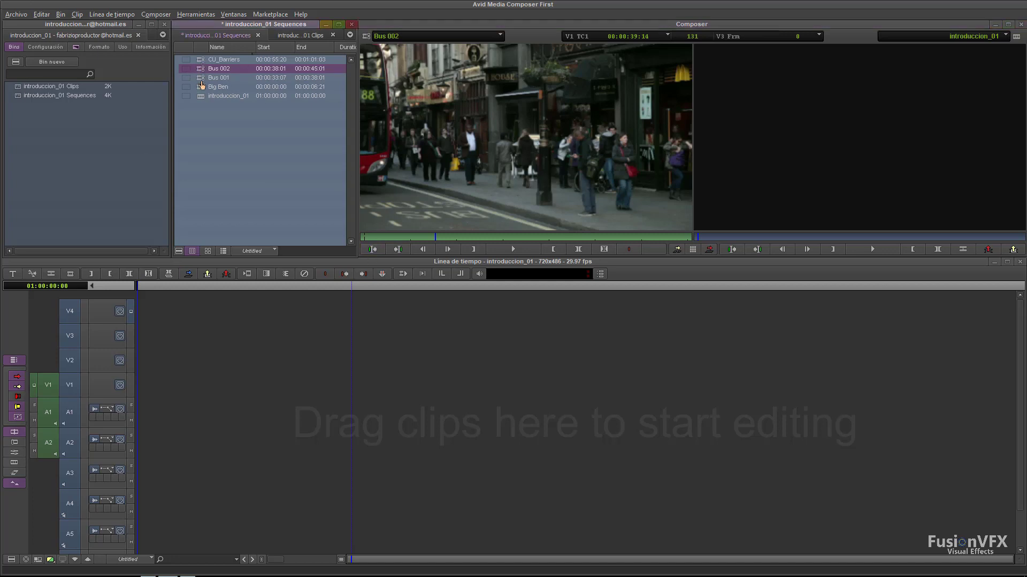
left_click_drag(217, 60, 305, 359)
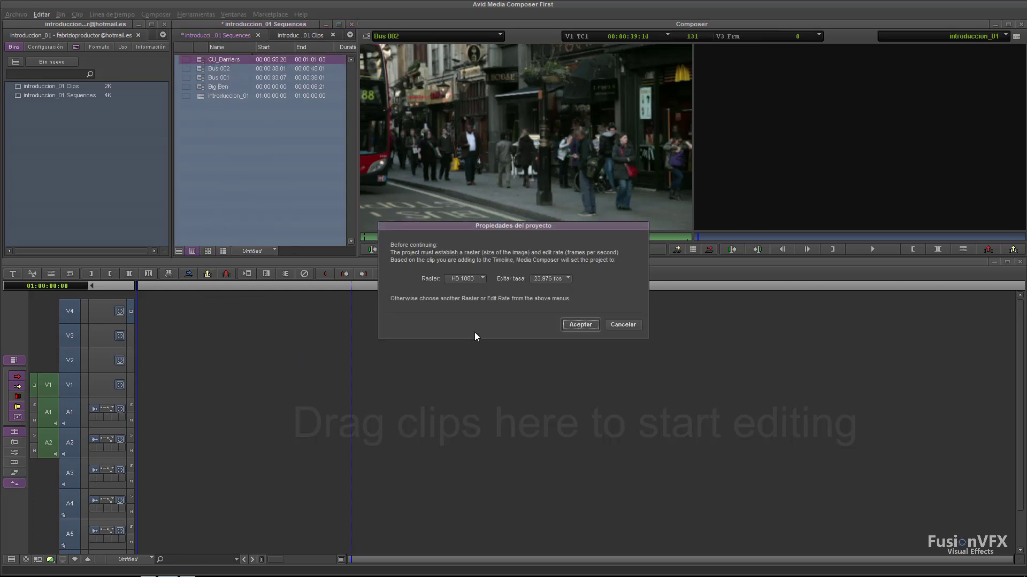
left_click_drag(484, 226, 479, 114)
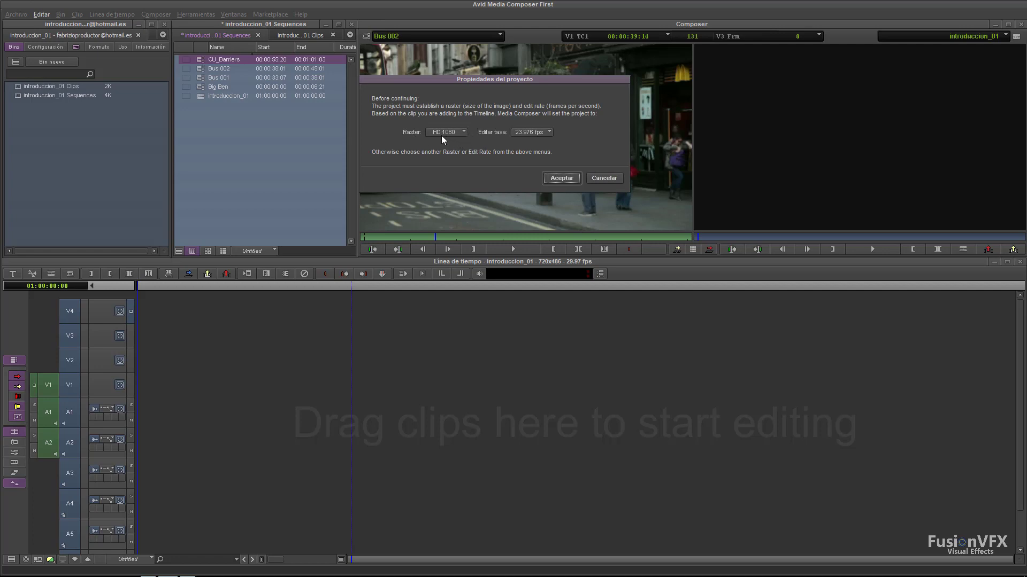
left_click(428, 134)
left_click(459, 144)
left_click(519, 131)
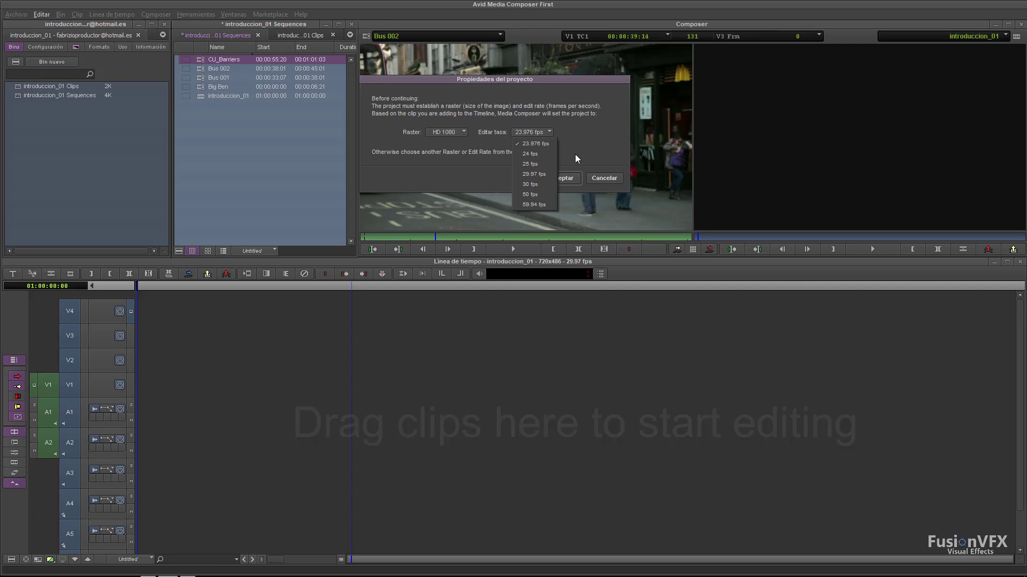
left_click(528, 144)
left_click(591, 177)
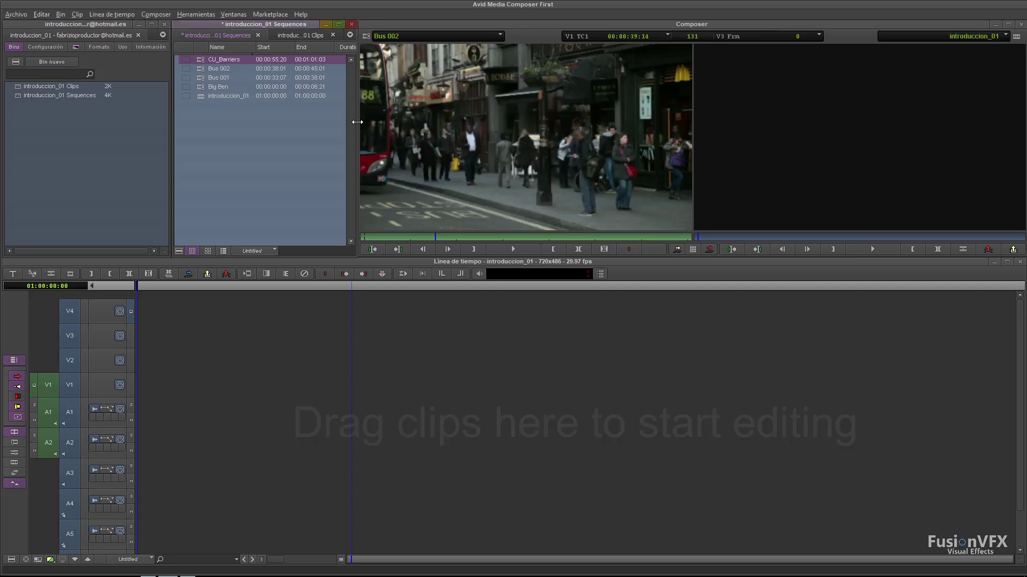
Step: Widen the Sequences bin to check the clips' duration, tracks and video format, and restore its width
left_click_drag(357, 122, 623, 130)
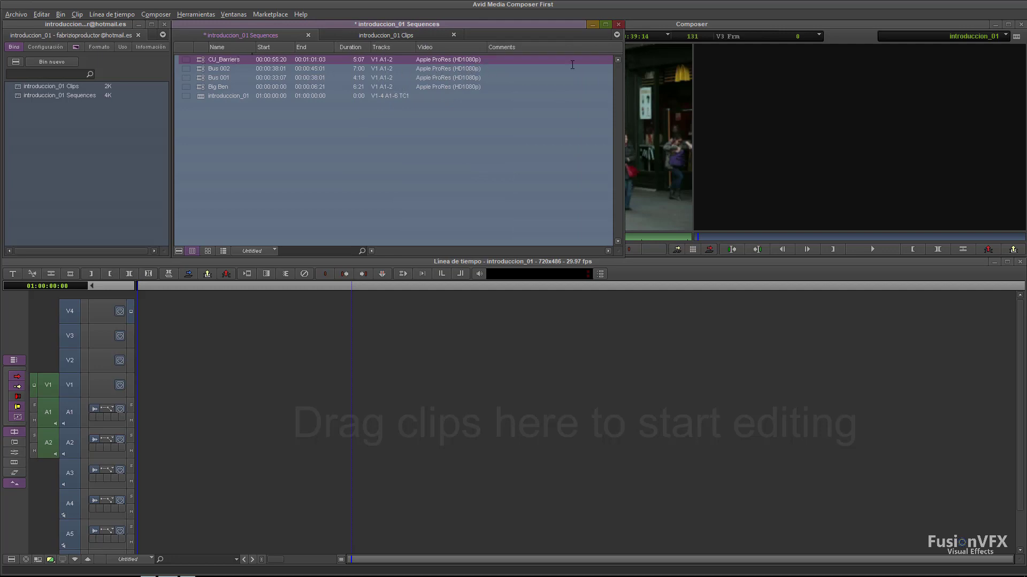
left_click_drag(625, 76, 358, 76)
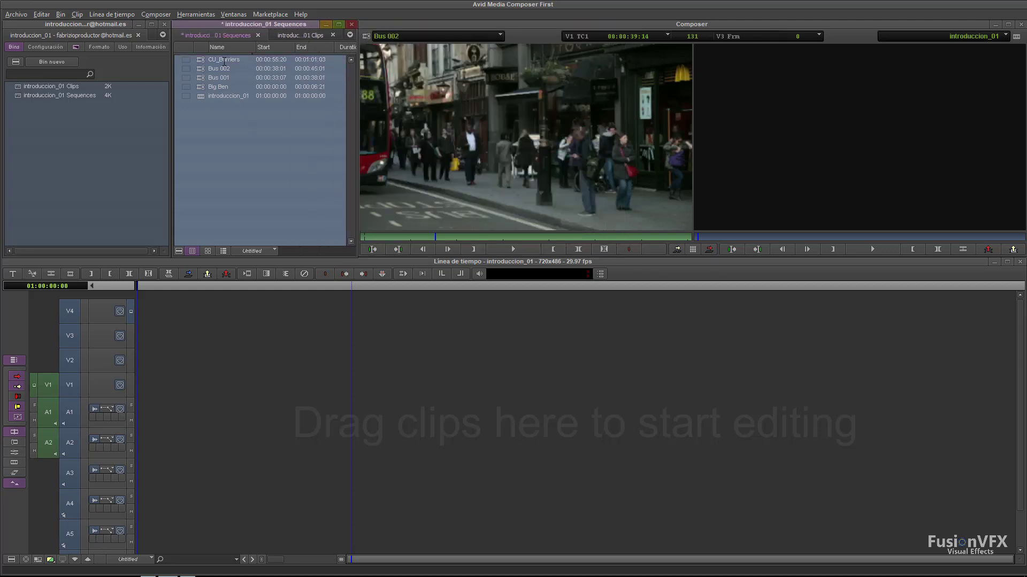
Step: Place the CU_Barriers clip on the timeline, accepting project properties of HD 1080 raster and 24 fps edit rate
left_click_drag(201, 59, 360, 355)
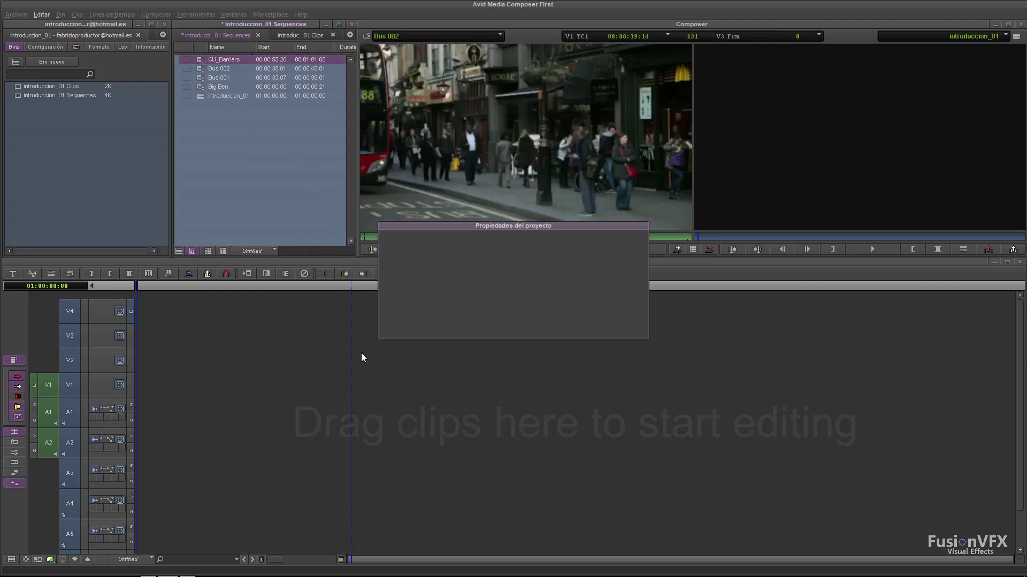
left_click(559, 280)
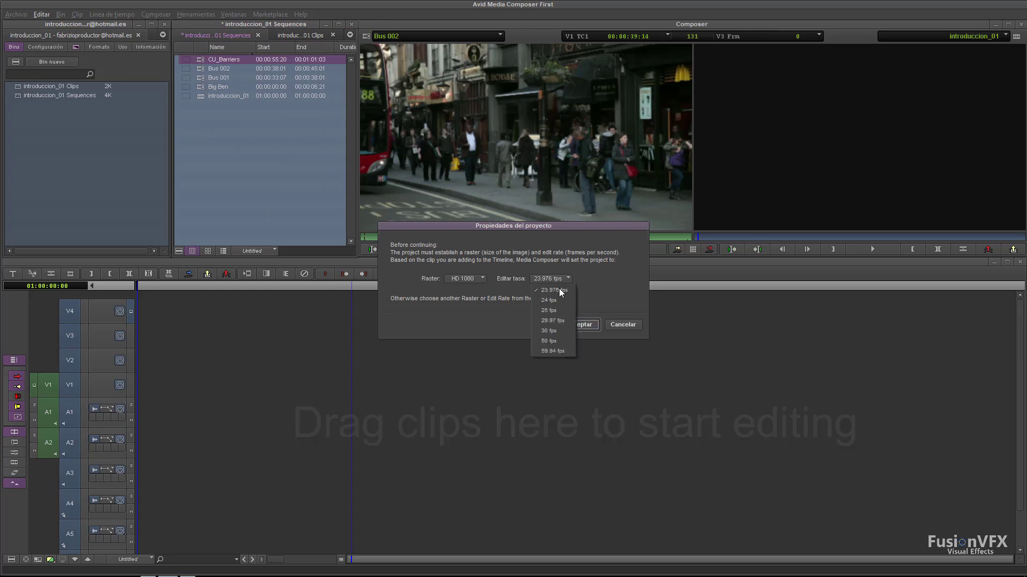
left_click(560, 299)
left_click(580, 325)
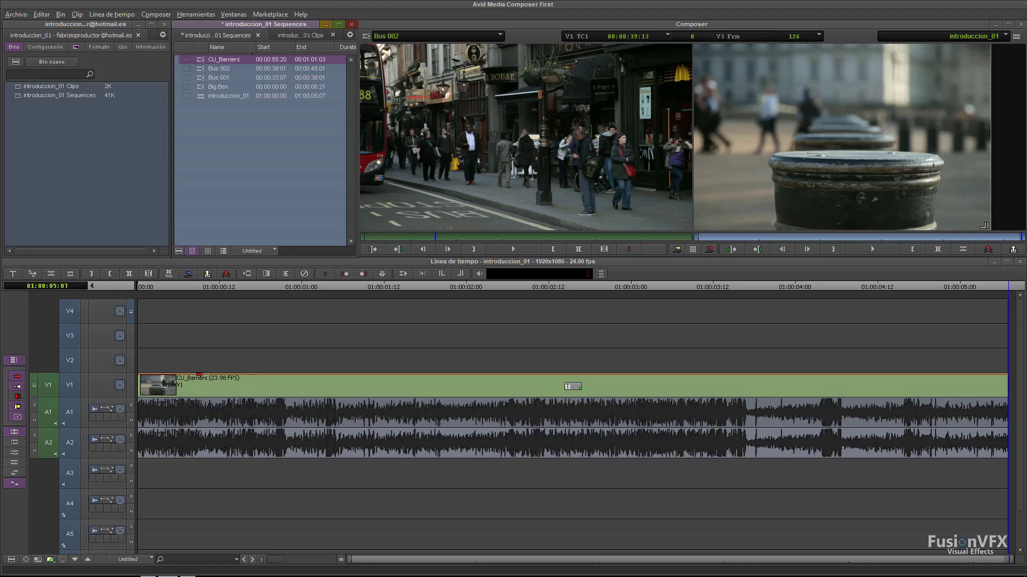
Step: Scrub through the CU_Barriers clip on the timeline, return to the sequence start, and select the clip
left_click_drag(168, 286, 562, 293)
left_click_drag(460, 297, 128, 284)
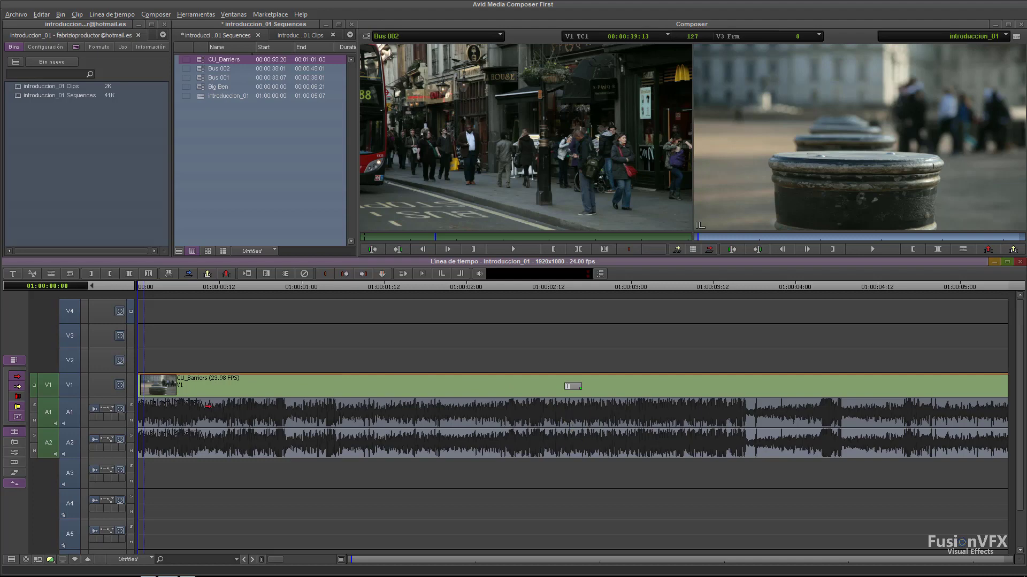
left_click(355, 420)
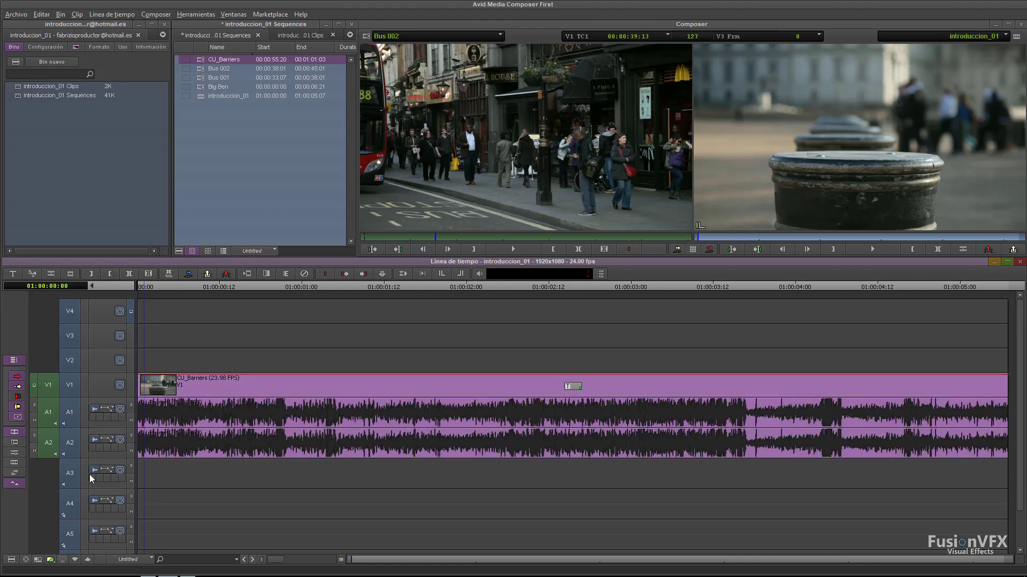
Step: Look over the timeline's display options, including clip frames and clip text, and close them without changing any
left_click(12, 560)
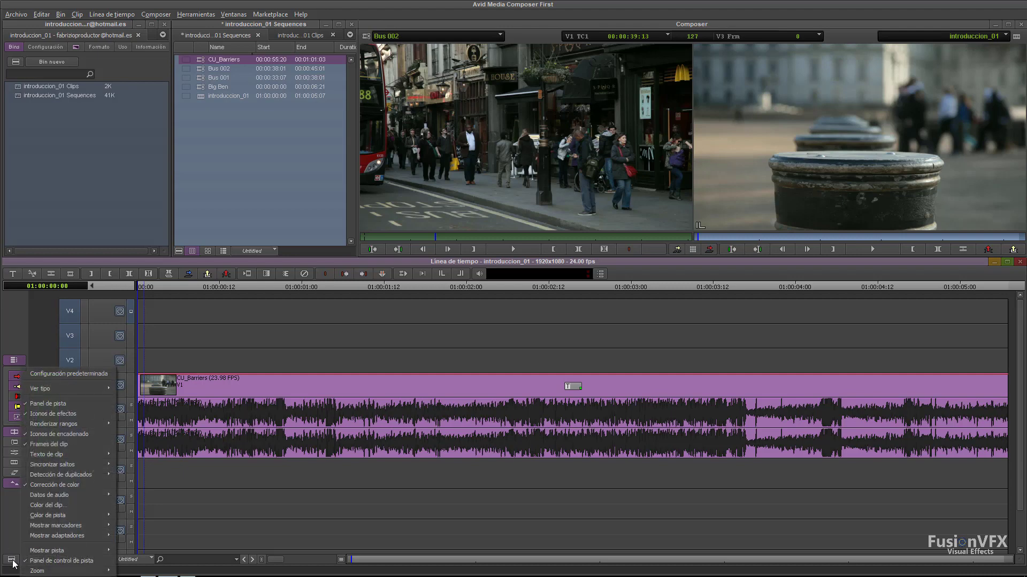
left_click(11, 560)
left_click(11, 560)
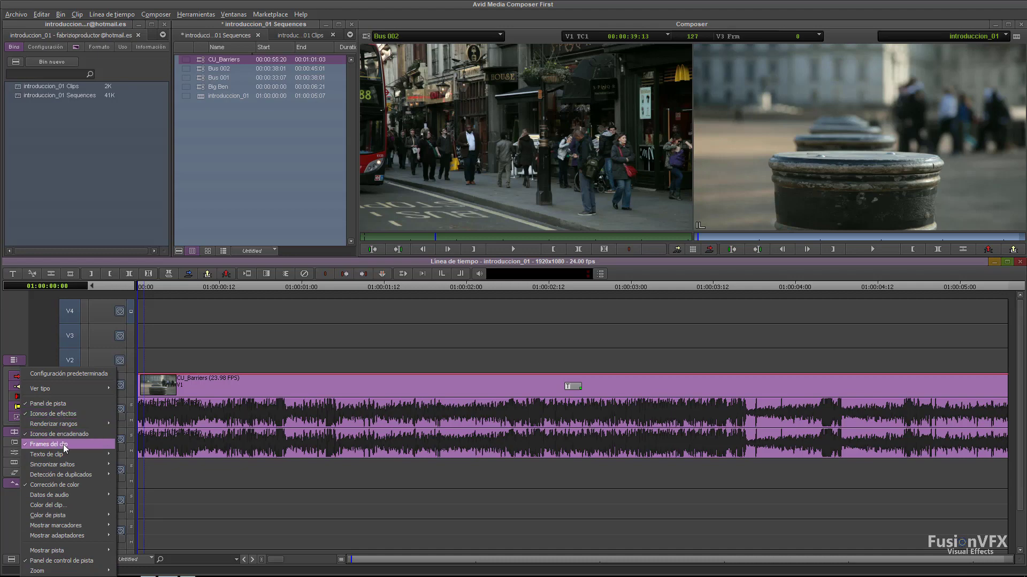
mouse_move(74, 456)
left_click(262, 470)
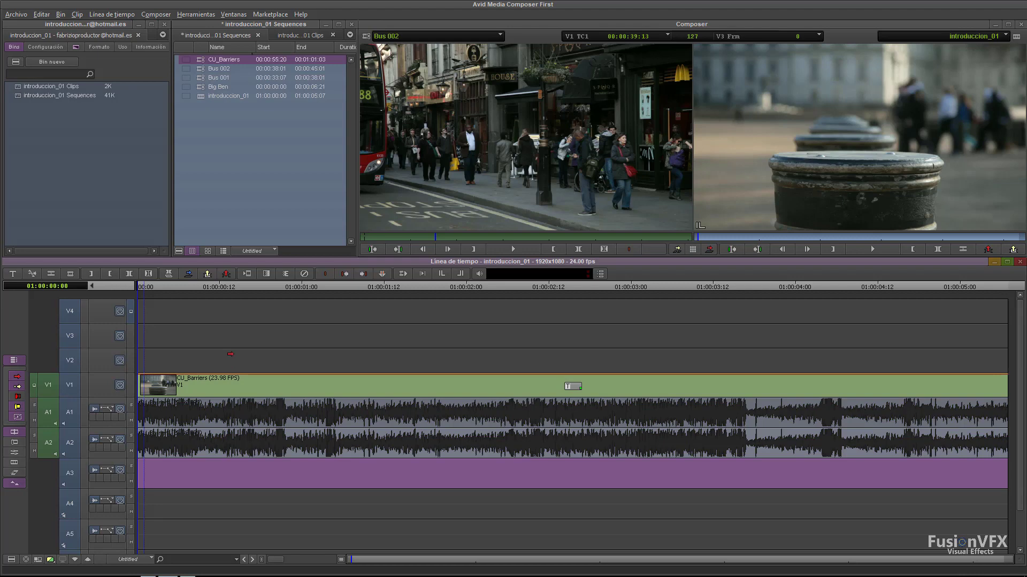